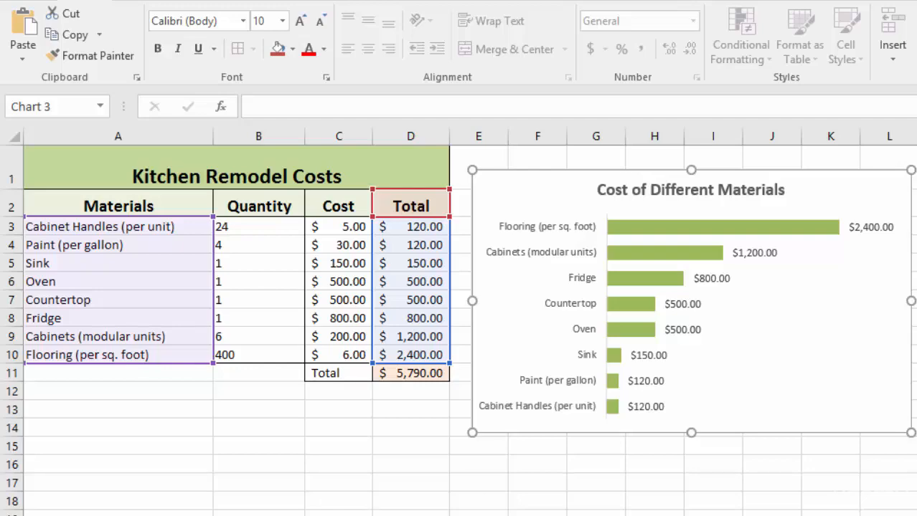
Step: Duplicate the Bar Chart worksheet and place the copy directly after the original
click(888, 493)
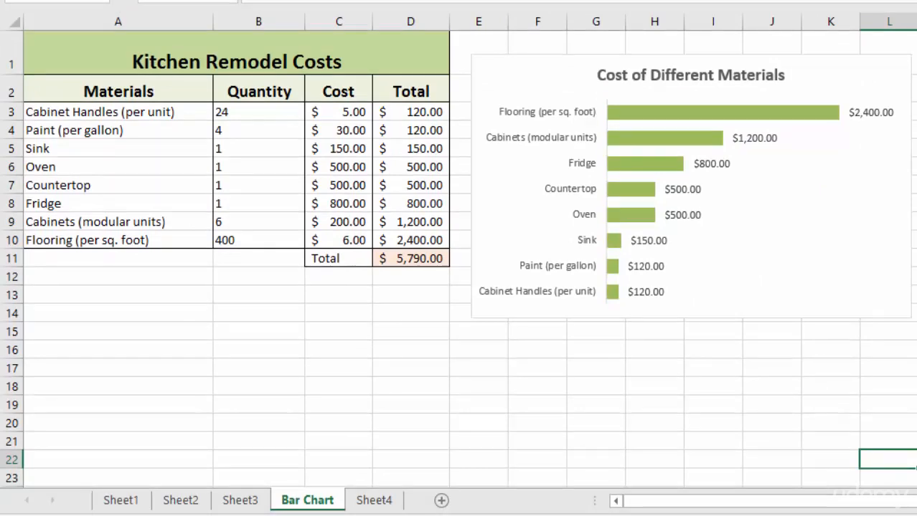
click(307, 501)
drag(307, 500, 351, 501)
drag(352, 500, 344, 500)
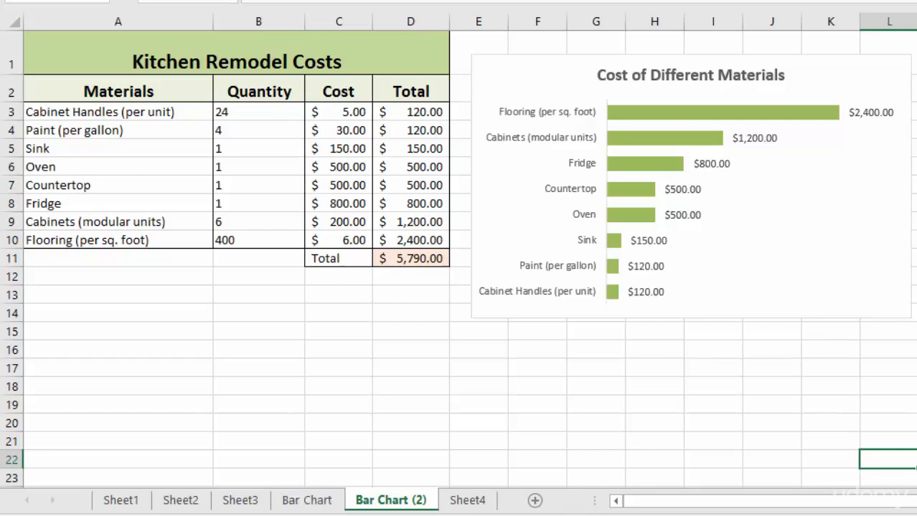
Step: Compare the original worksheet with its copy and rename the copy "Pie Chart"
click(307, 501)
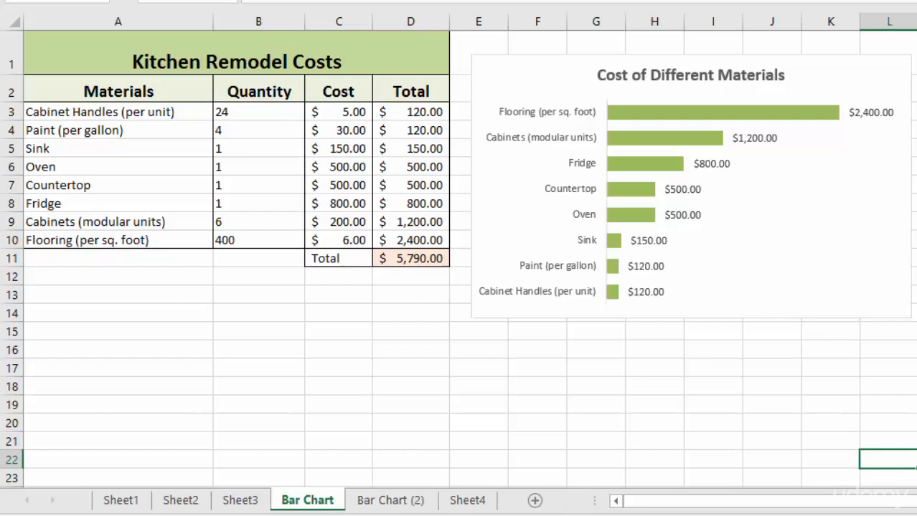
click(391, 501)
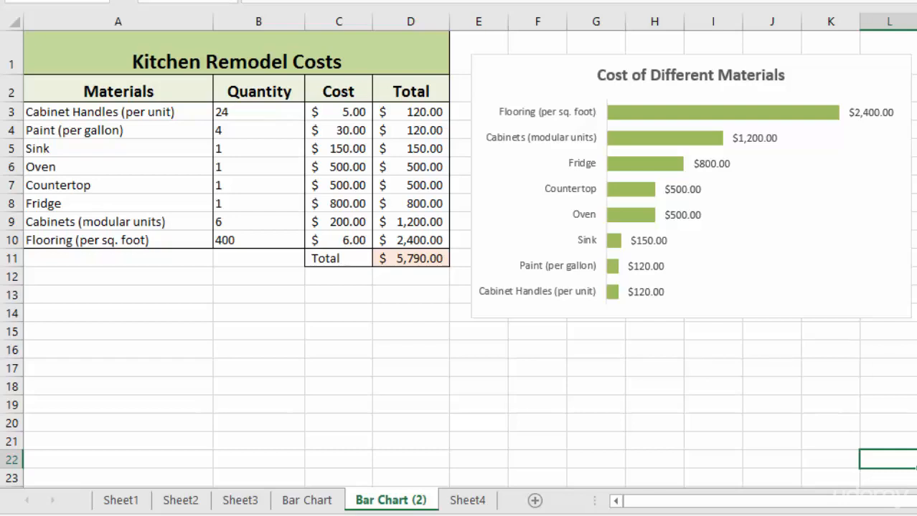
double_click(391, 501)
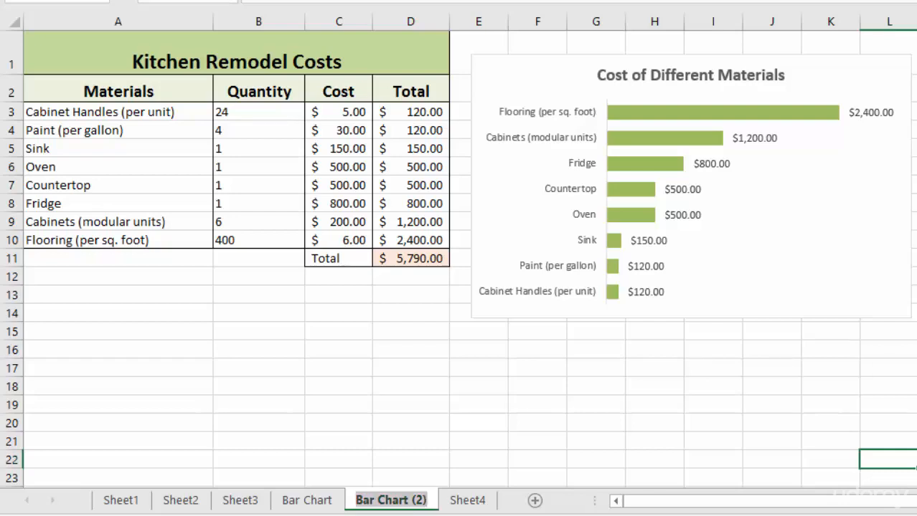
text(Pie Ch)
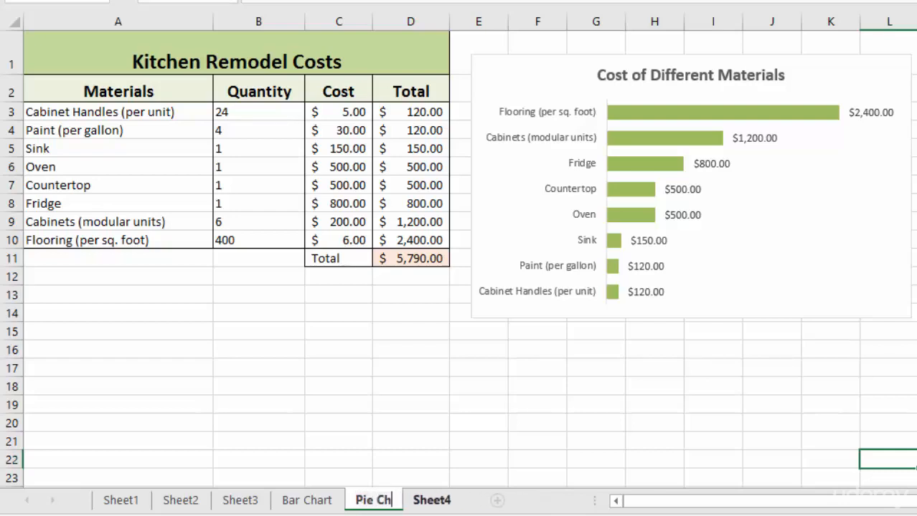
text(art)
key(Return)
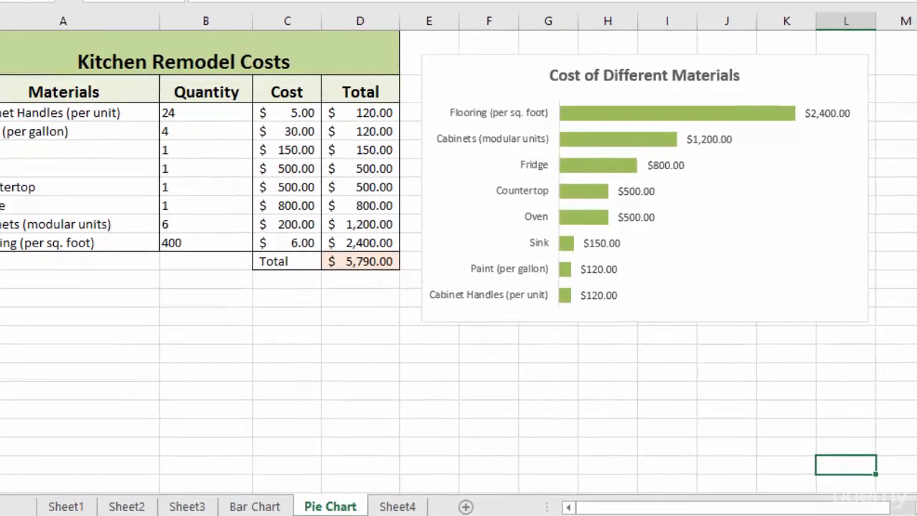
Step: Change the copied "Cost of Different Materials" bar chart to the standard Pie chart type
click(550, 301)
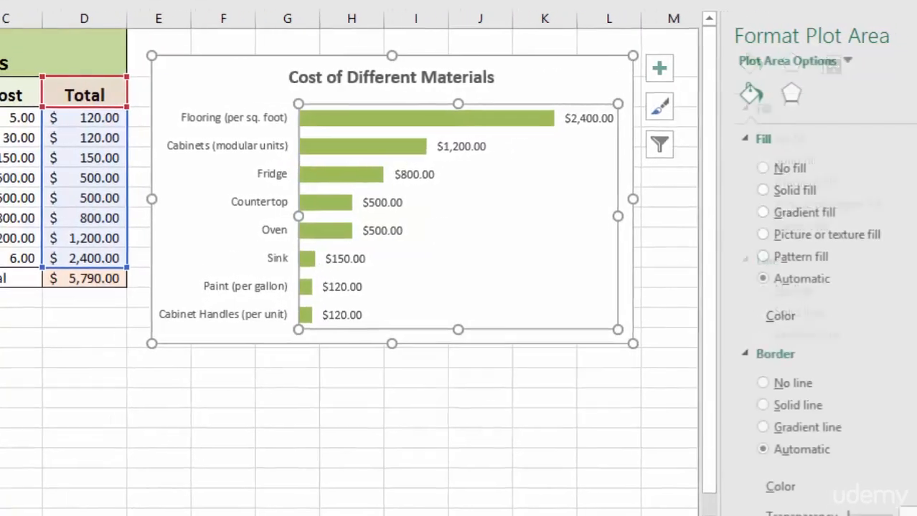
click(586, 82)
right_click(586, 82)
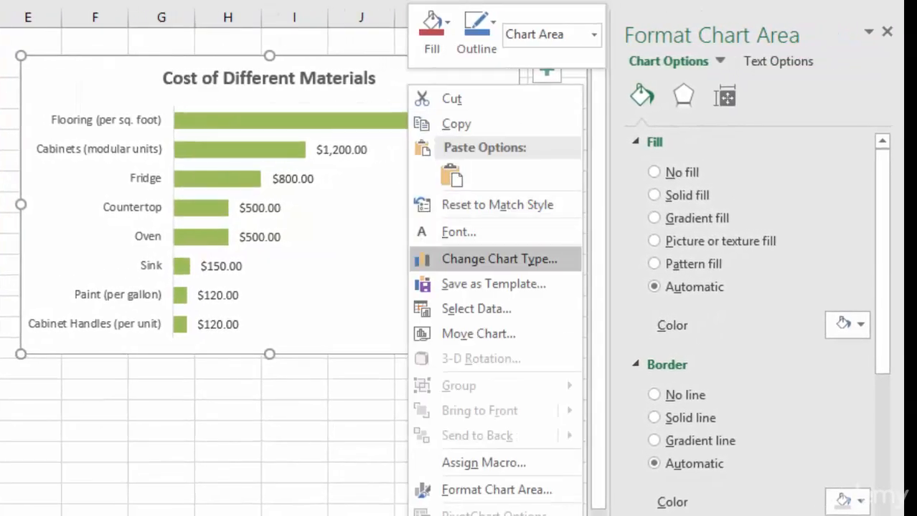
click(499, 259)
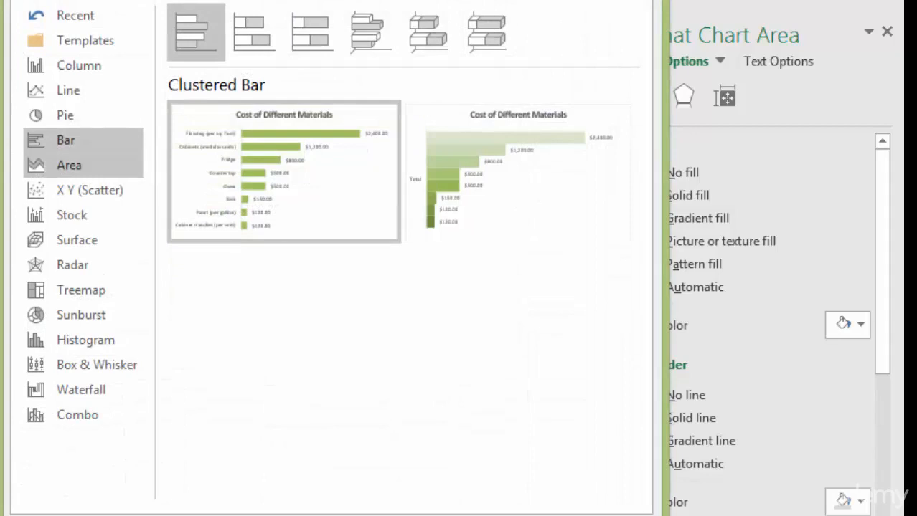
click(66, 114)
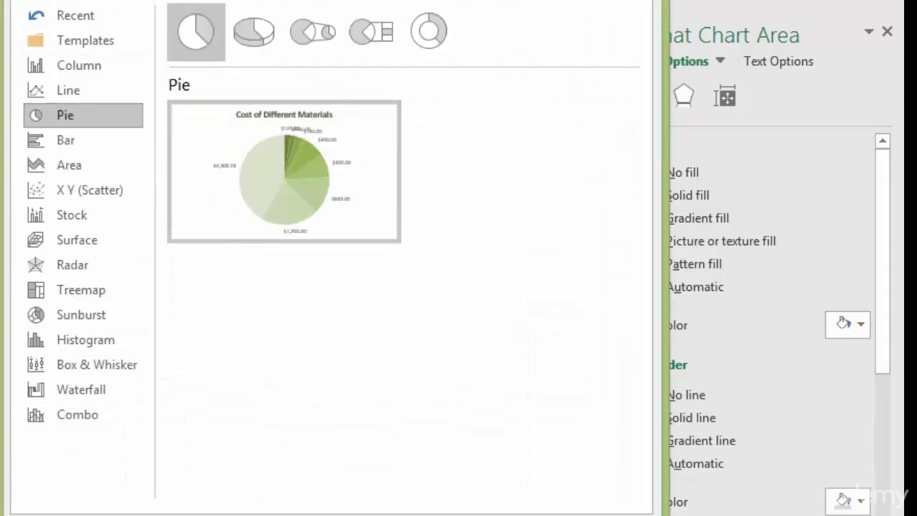
mouse_move(280, 172)
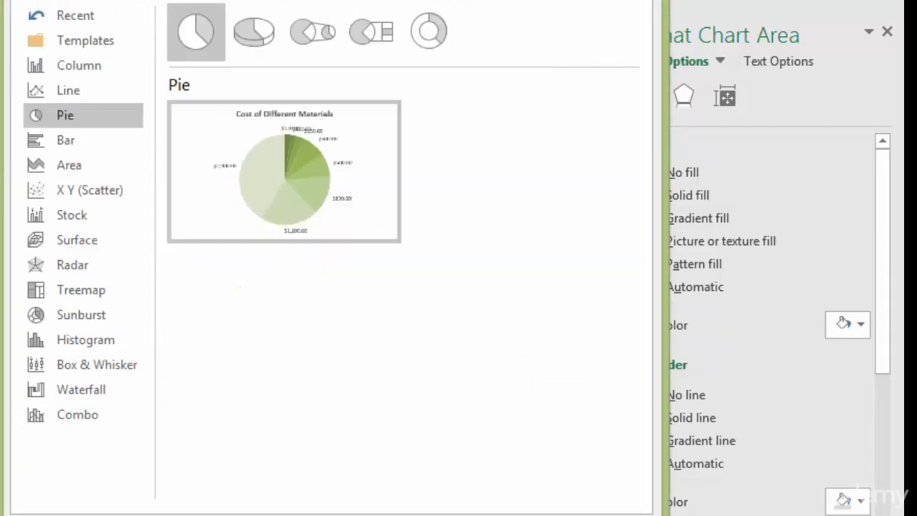
key(Return)
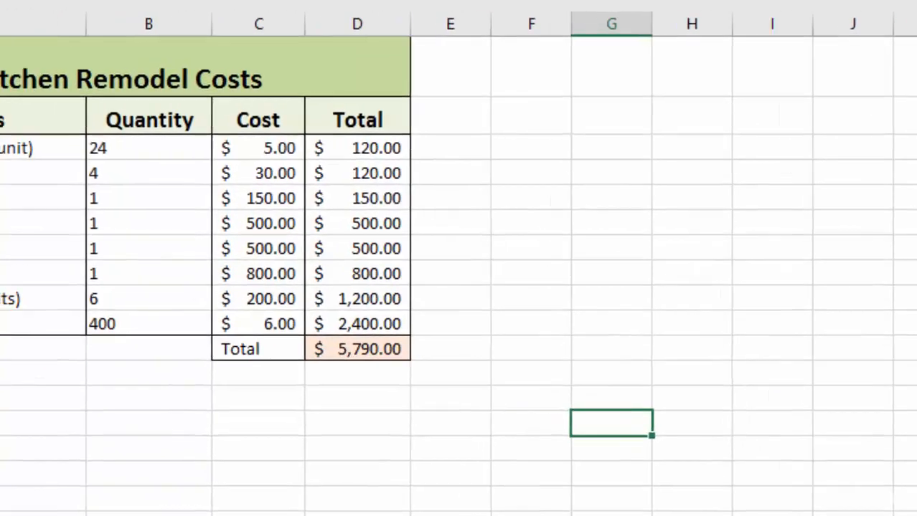
Step: Insert a 2-D pie chart from A2:A10 and D2:D10 and move it beside the table, over columns E to L
drag(180, 133, 181, 363)
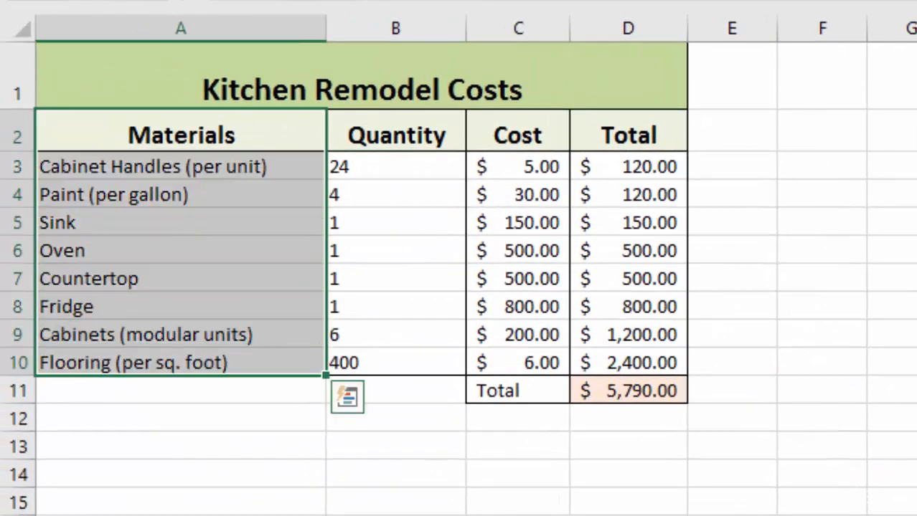
drag(628, 135, 628, 362)
click(165, 19)
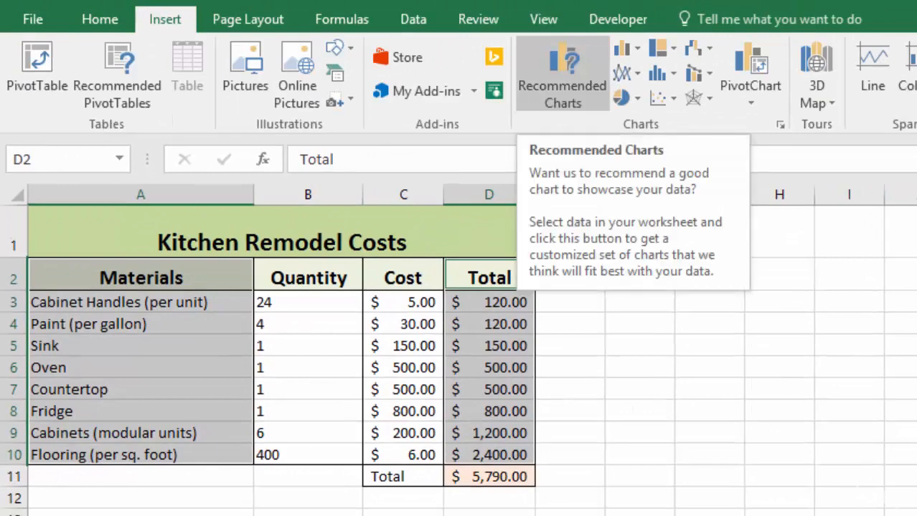
click(621, 98)
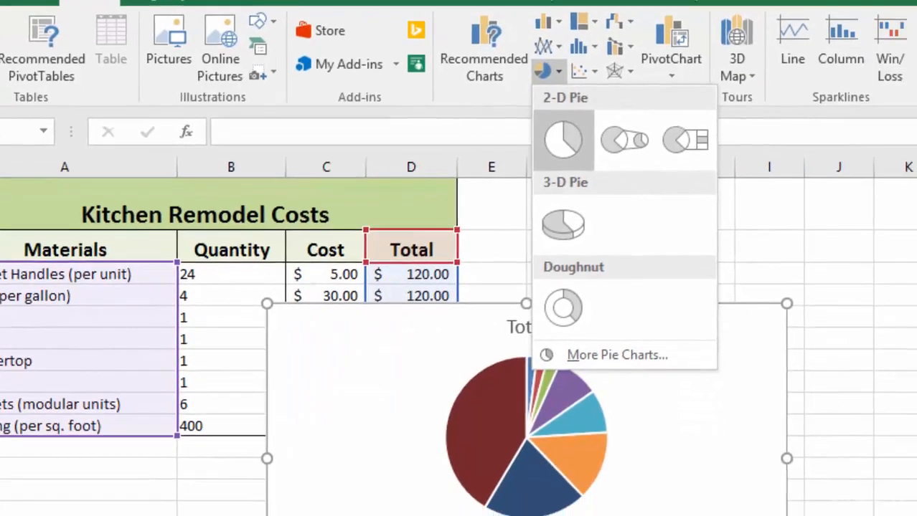
click(563, 140)
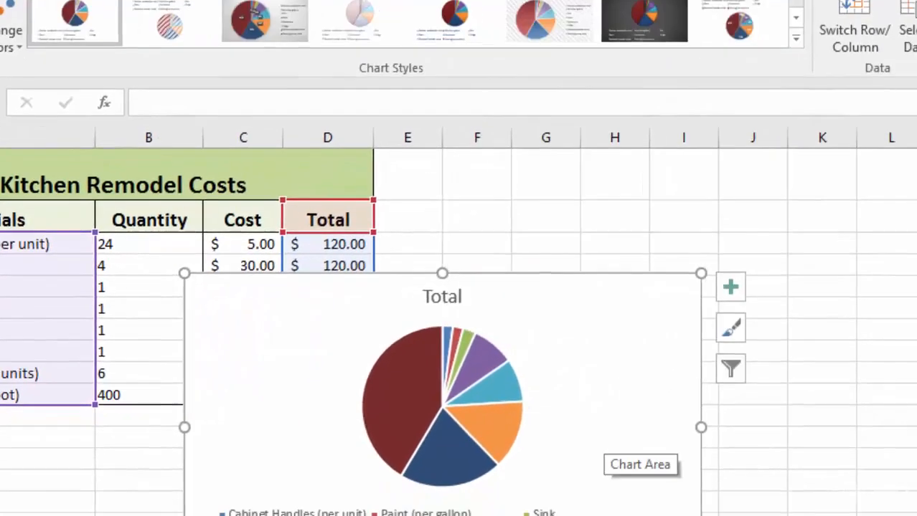
drag(695, 468, 899, 355)
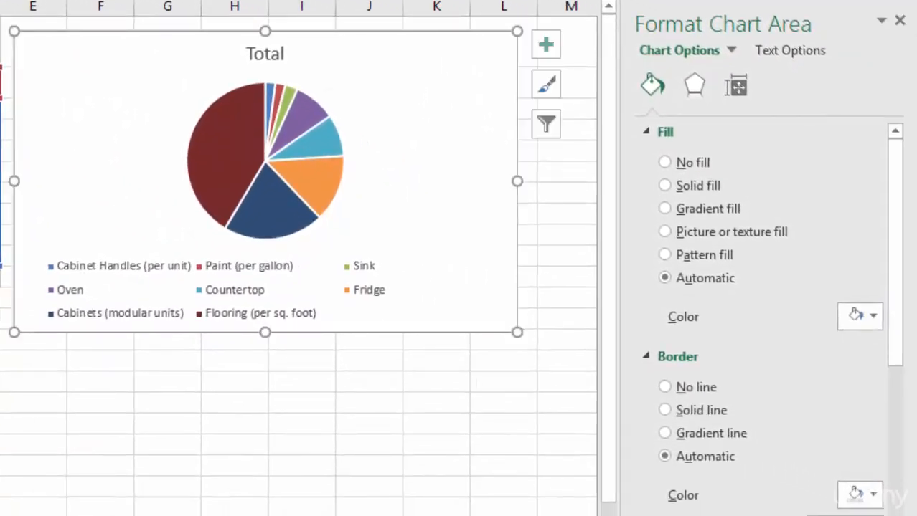
Step: Delete the pie chart's legend and change its title to "Cost of Different Materials"
click(263, 315)
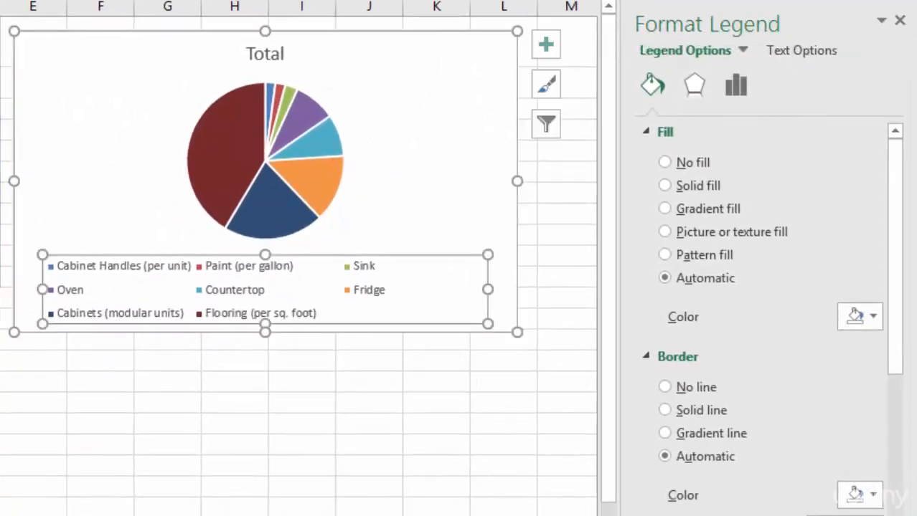
key(Delete)
click(264, 54)
double_click(264, 54)
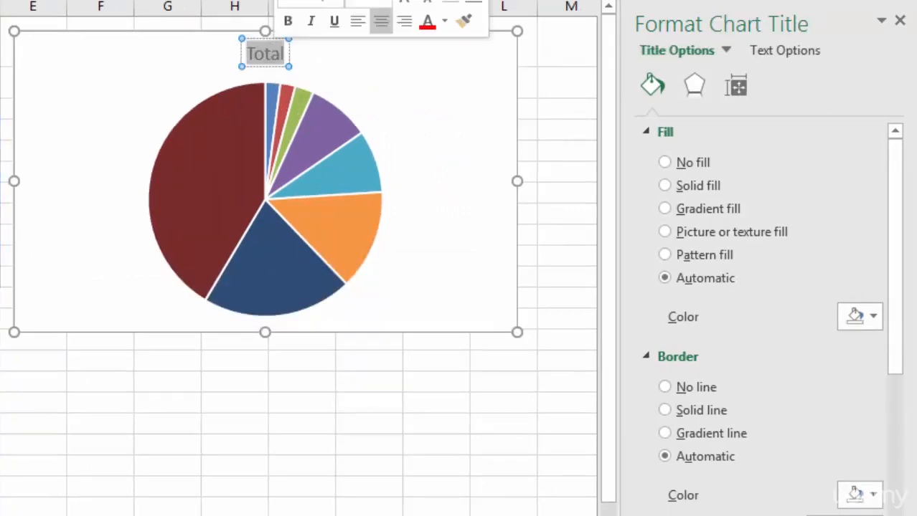
text(Cos)
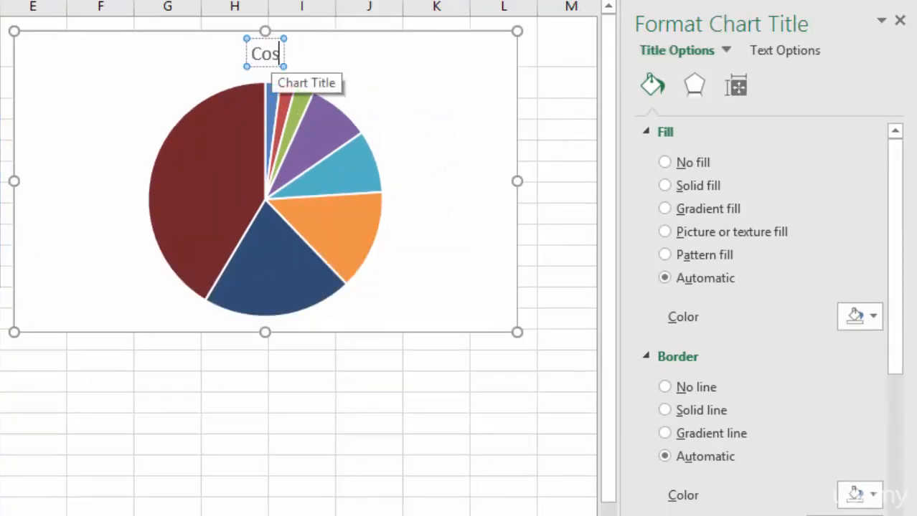
text(t of Differ)
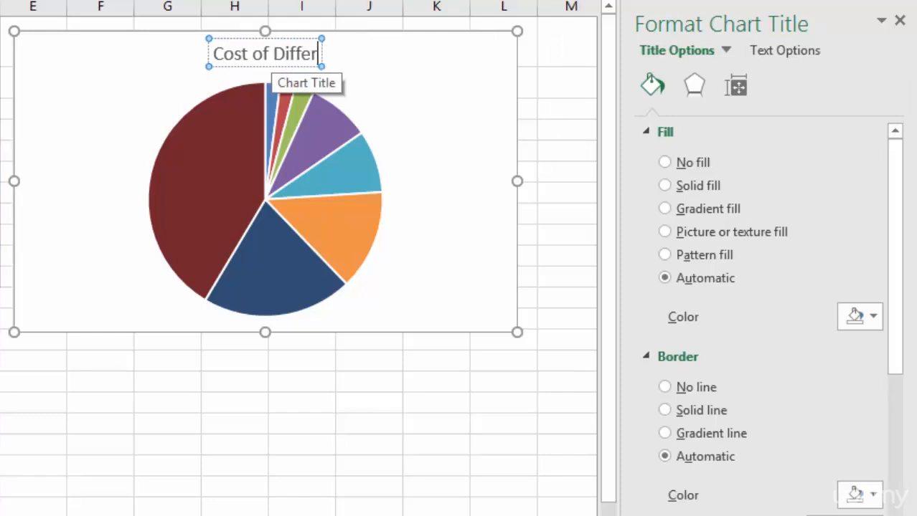
text(ent Materials)
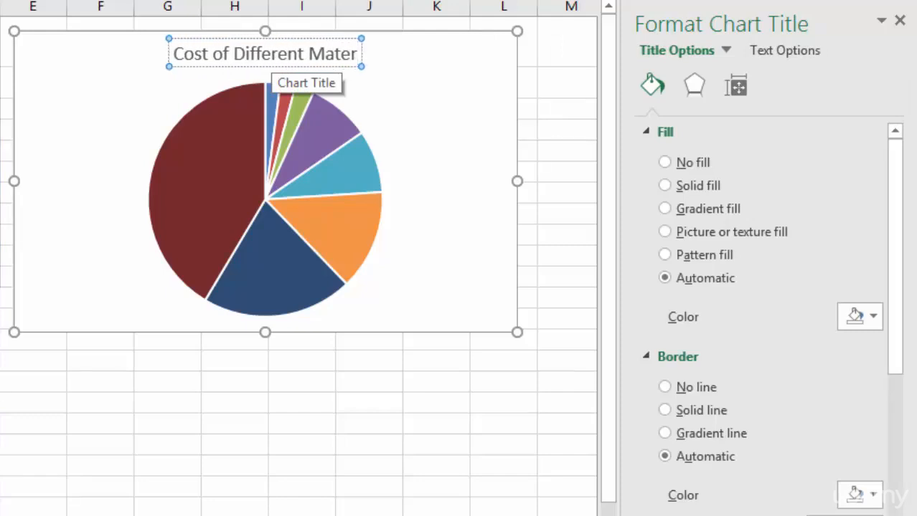
Step: Format the pie chart's title as bold with font size 16
double_click(265, 54)
triple_click(264, 54)
click(284, 23)
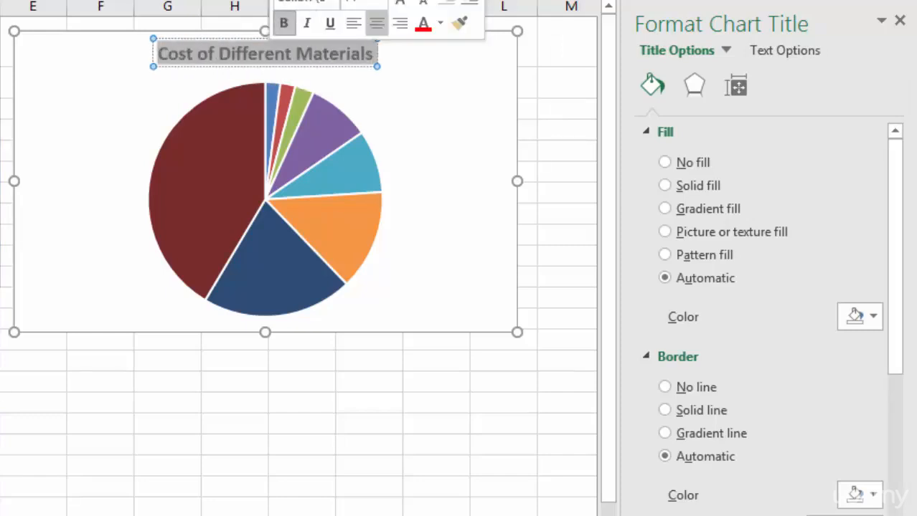
click(381, 3)
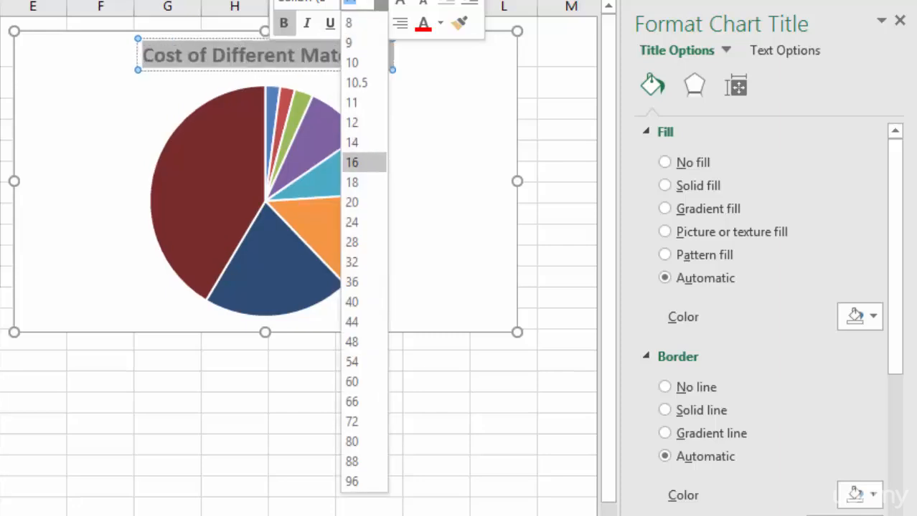
click(364, 162)
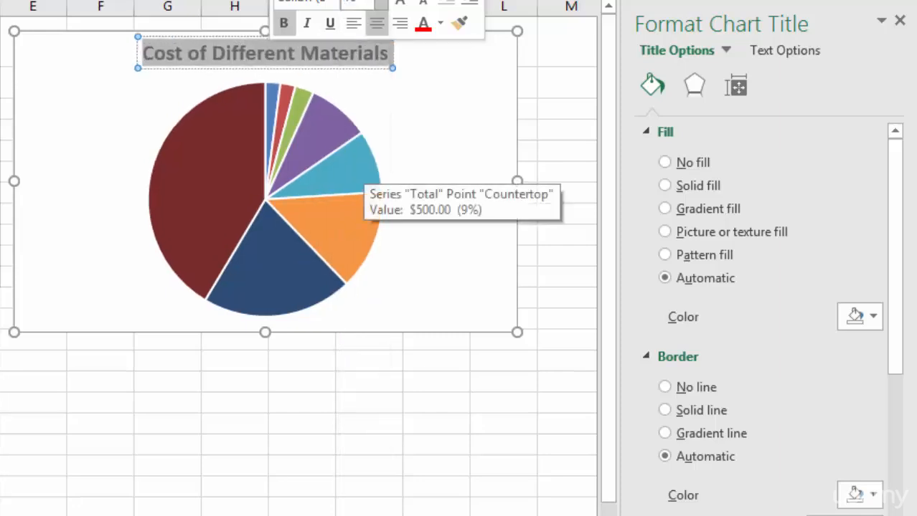
Step: Add data labels to the pie chart at the Outside End position
click(441, 85)
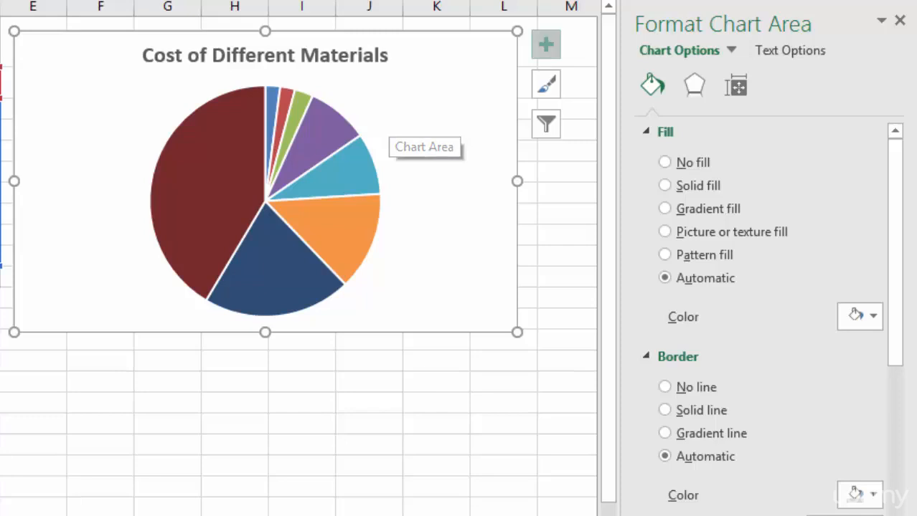
click(545, 44)
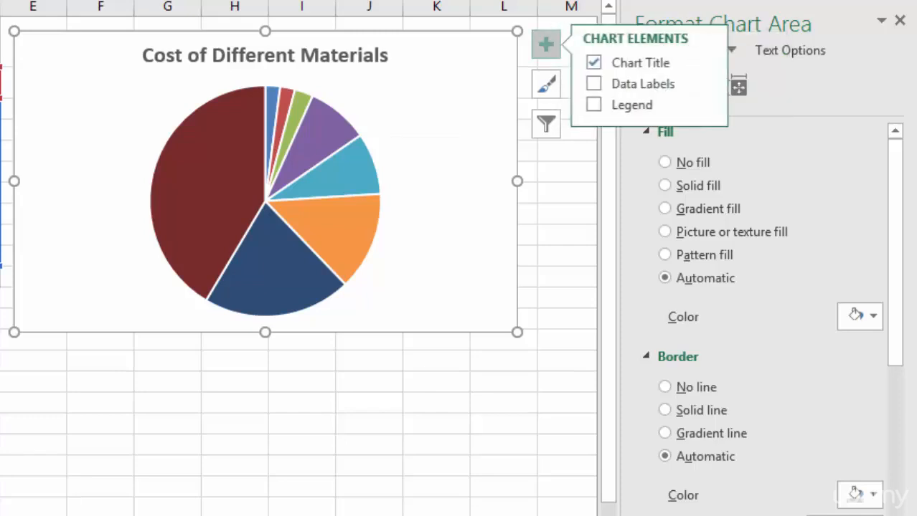
click(707, 83)
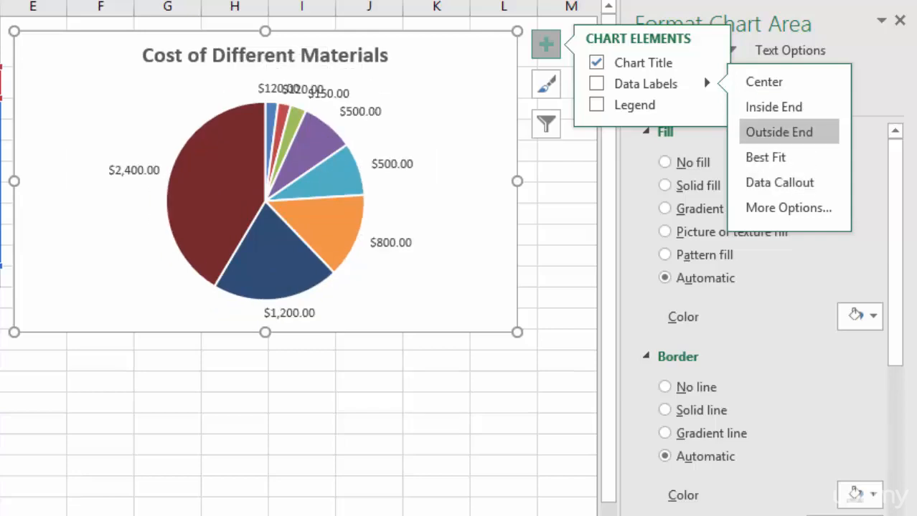
click(779, 132)
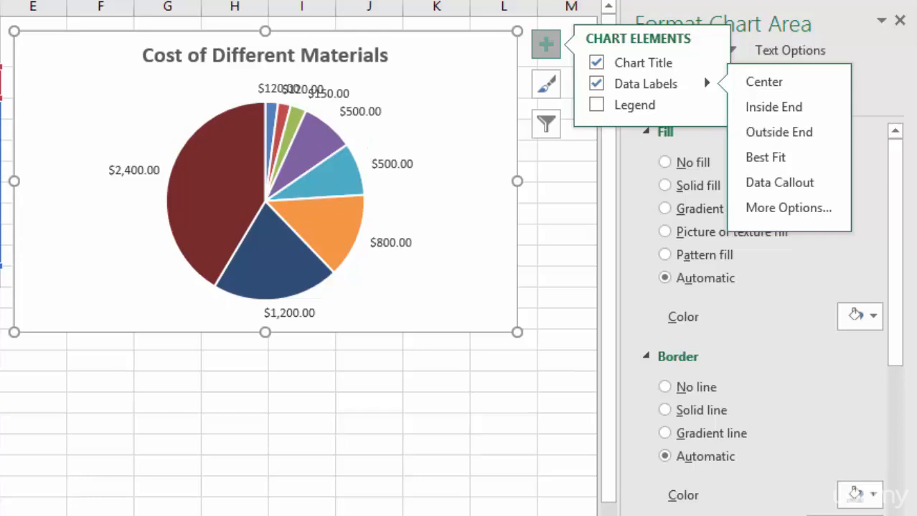
click(546, 45)
Step: Apply the colorful palette Color 2 to the pie chart
click(546, 84)
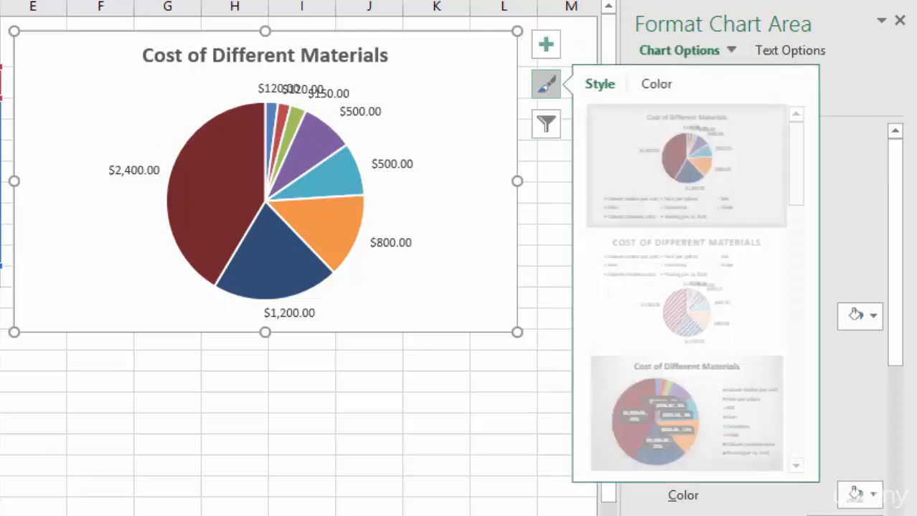
click(657, 84)
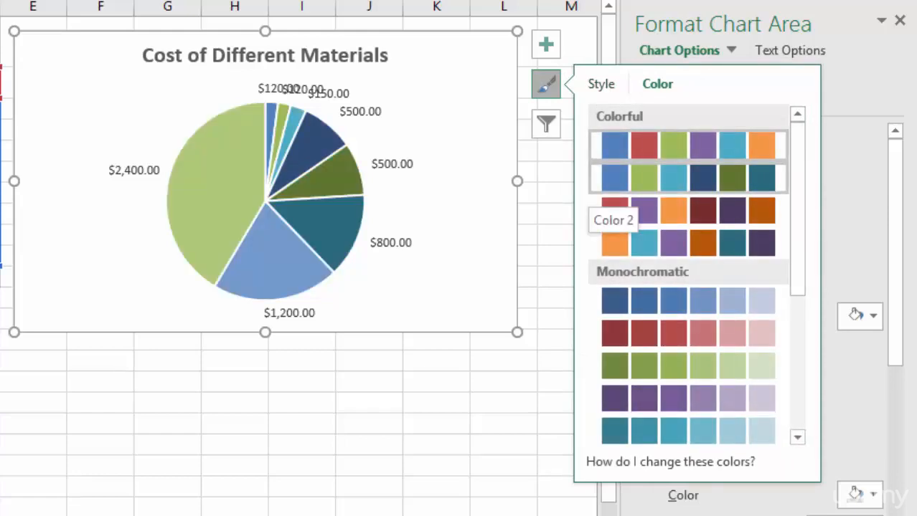
click(616, 177)
click(546, 85)
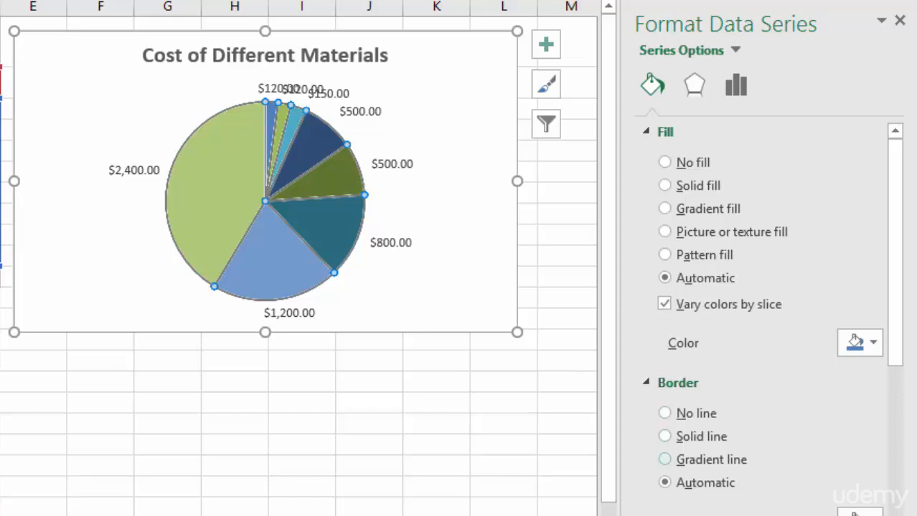
Step: Try a gradient line border on the pie chart's slices
click(665, 460)
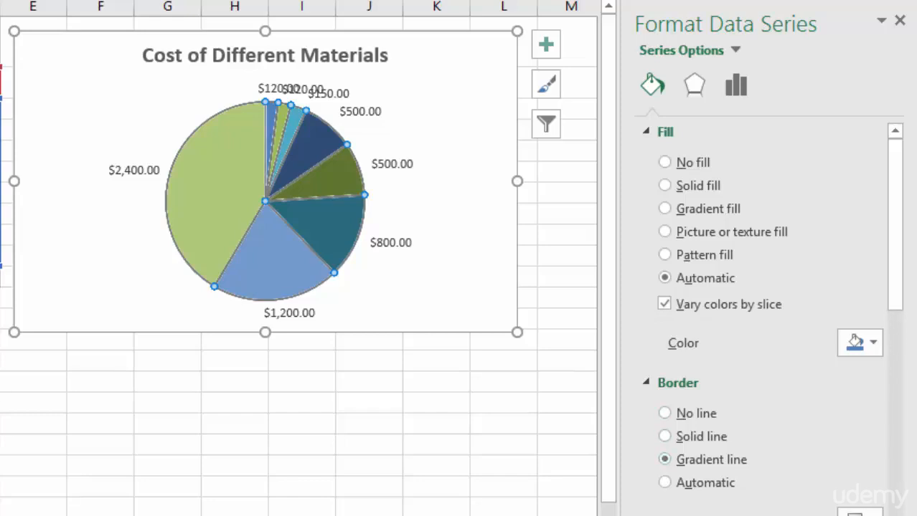
click(459, 276)
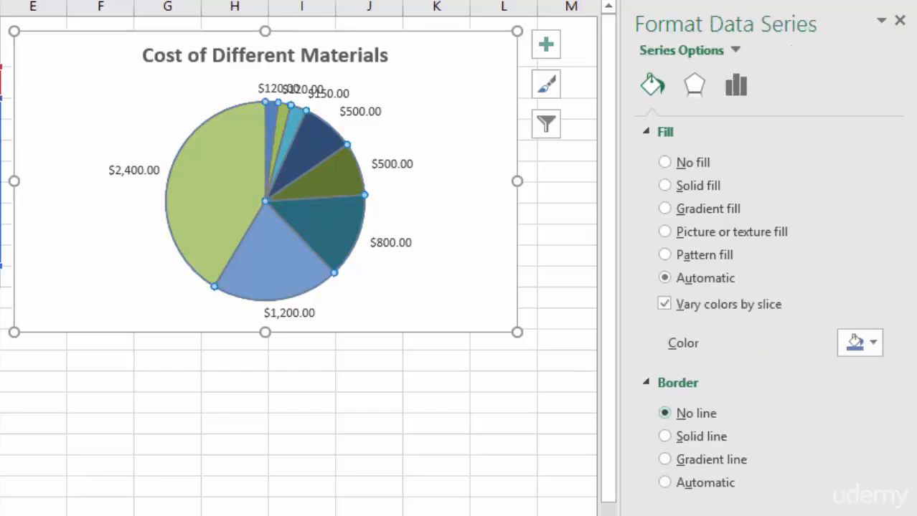
Step: Try rotating the pie by setting the angle of first slice to 65°, 112° and 223°, and undo the rotation
click(456, 237)
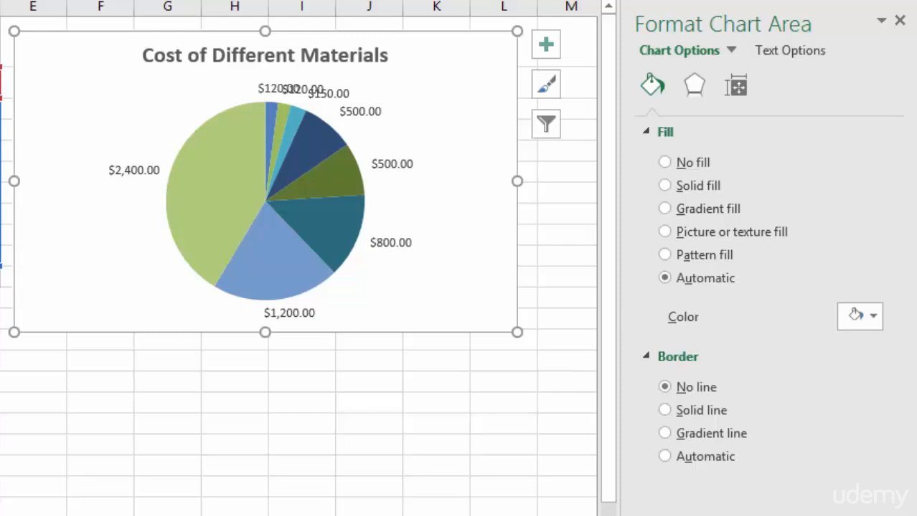
click(276, 237)
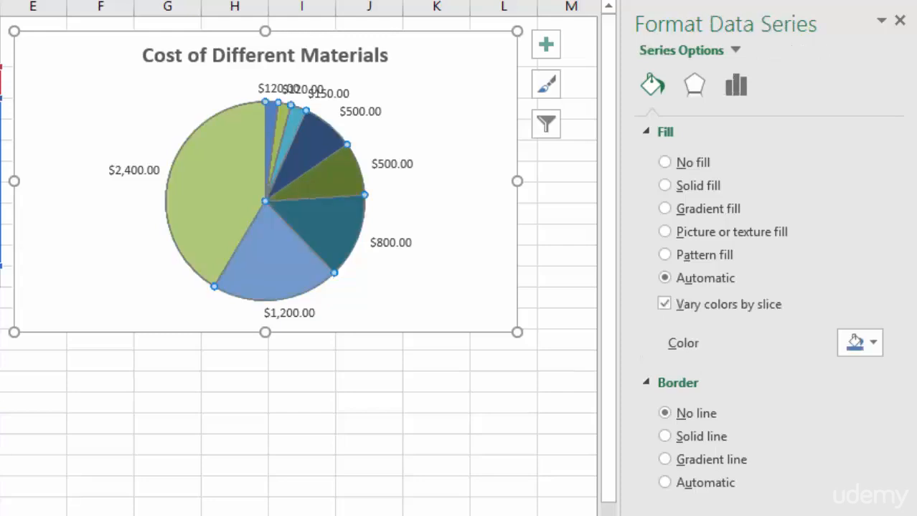
right_click(215, 185)
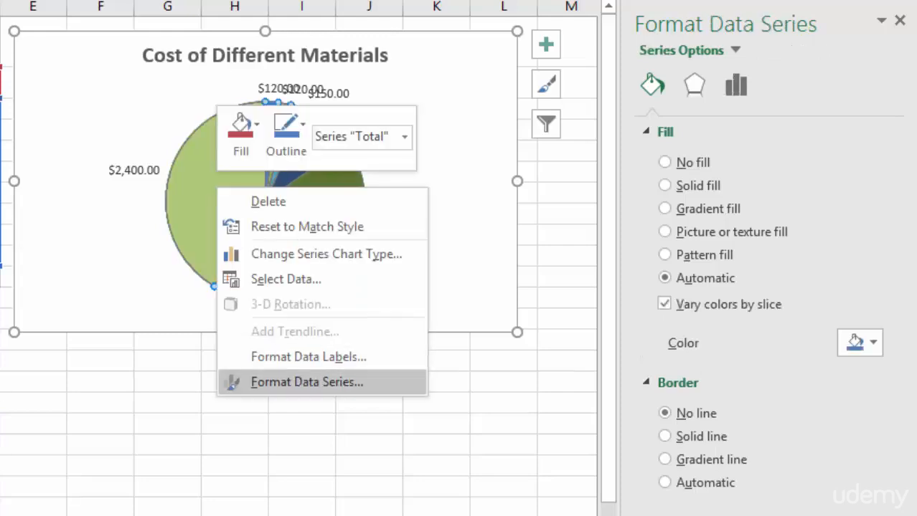
click(307, 381)
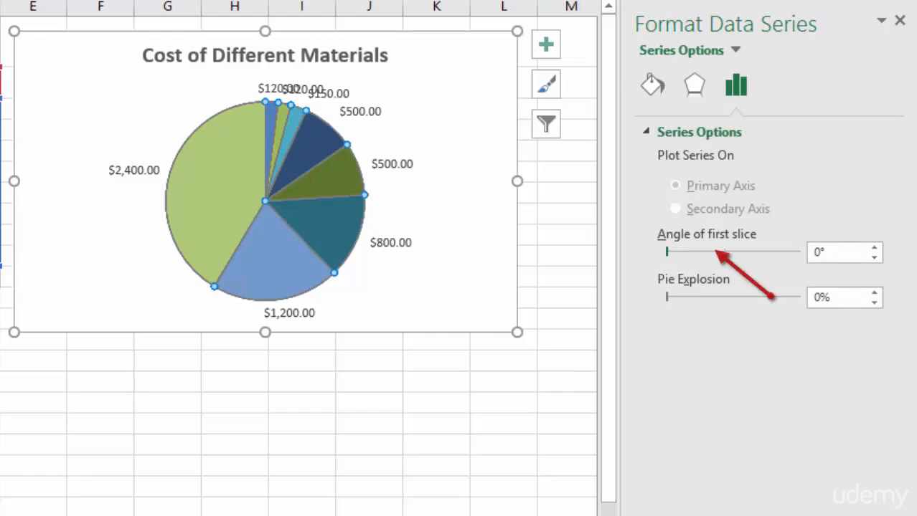
drag(667, 251, 690, 252)
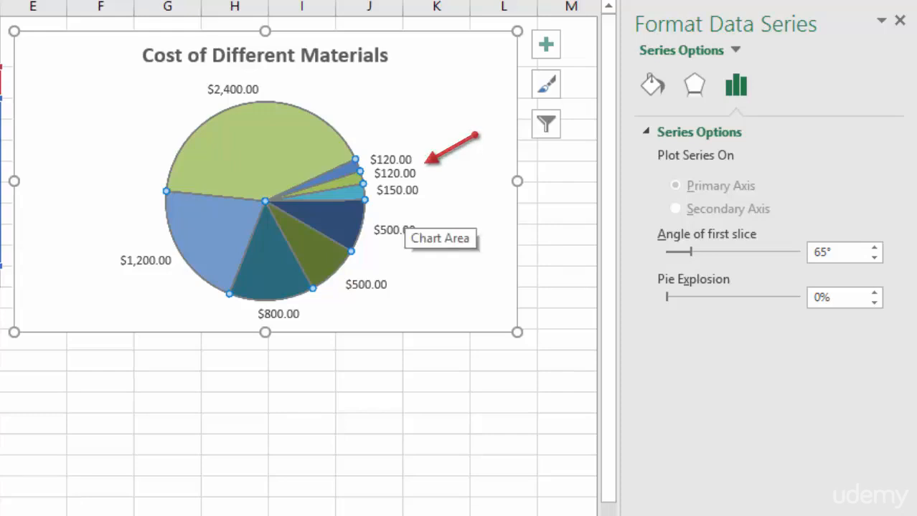
drag(690, 253, 708, 252)
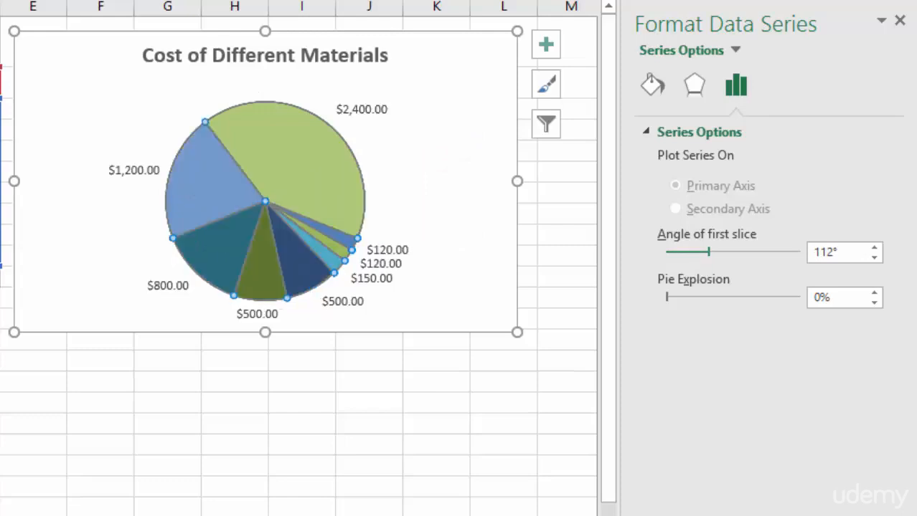
drag(708, 253, 717, 253)
click(874, 248)
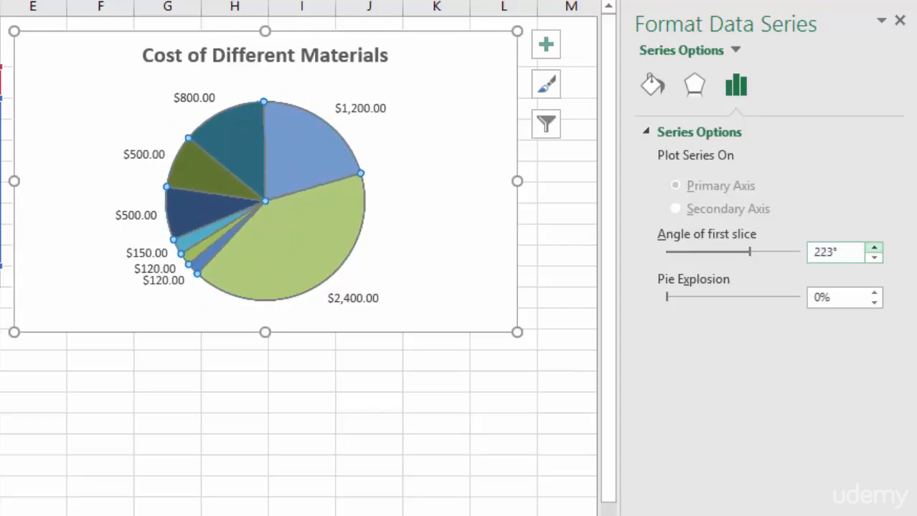
key(ctrl+z)
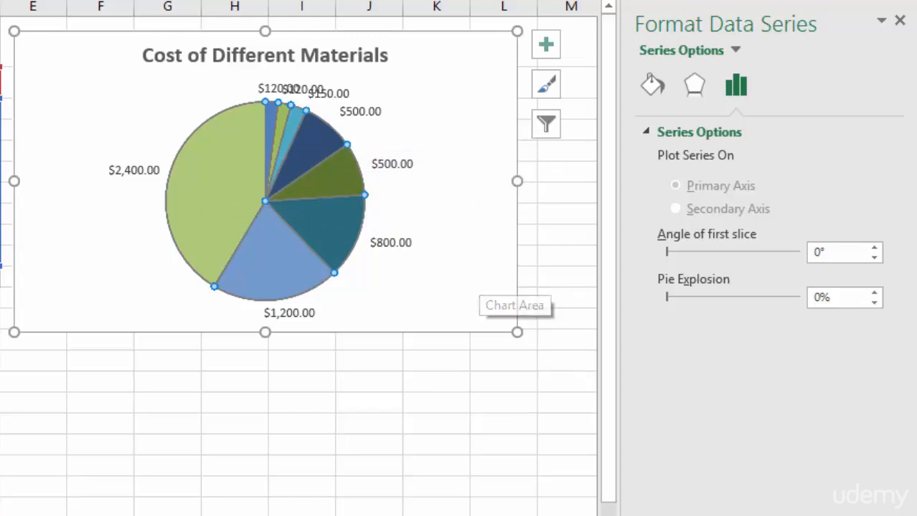
Step: Try a pie explosion of 32% on the slices and return it to 0%
drag(667, 297, 677, 297)
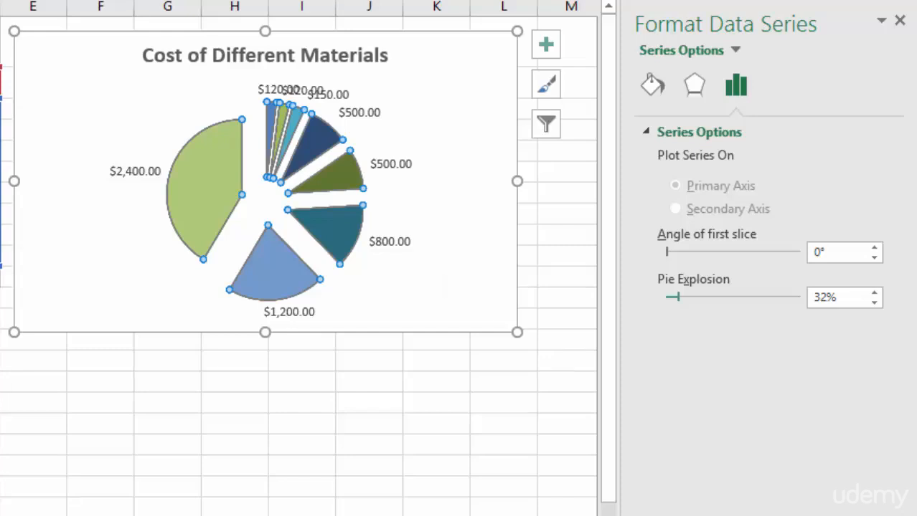
drag(678, 297, 669, 297)
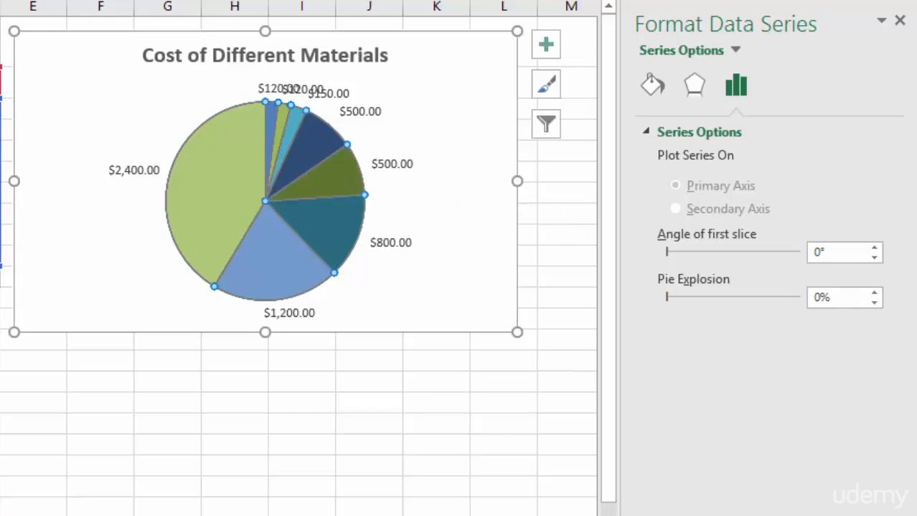
Step: Spread apart the overlapping $120.00, $120.00, $150.00 and adjacent $500.00 data labels above the small slices, away from the pie
click(269, 91)
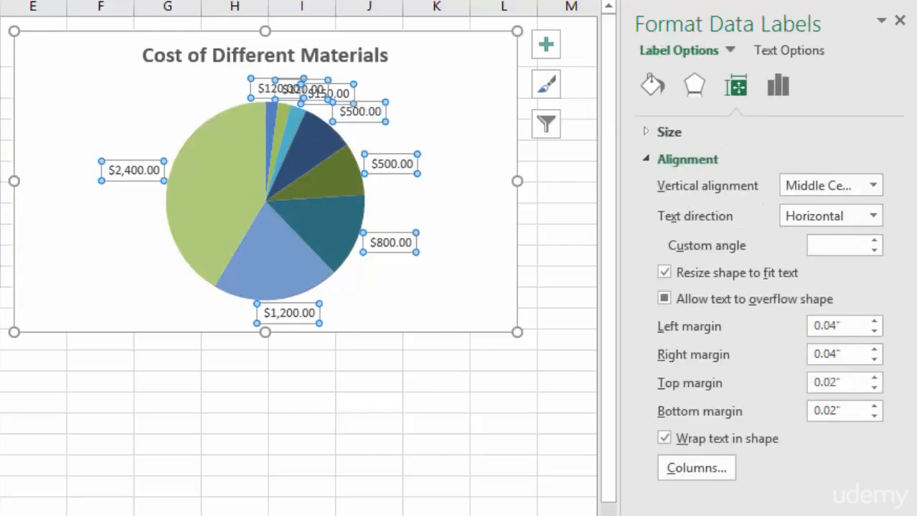
click(270, 89)
drag(269, 90, 209, 86)
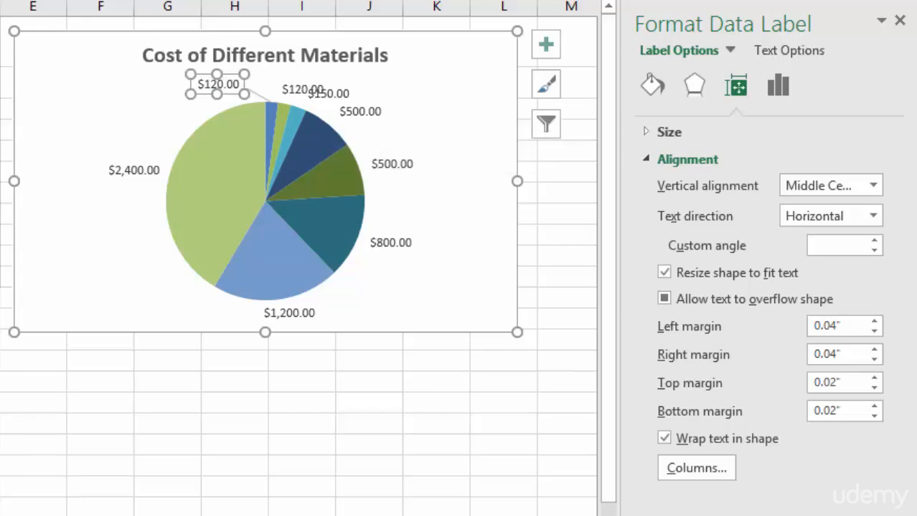
click(305, 74)
click(300, 90)
click(300, 90)
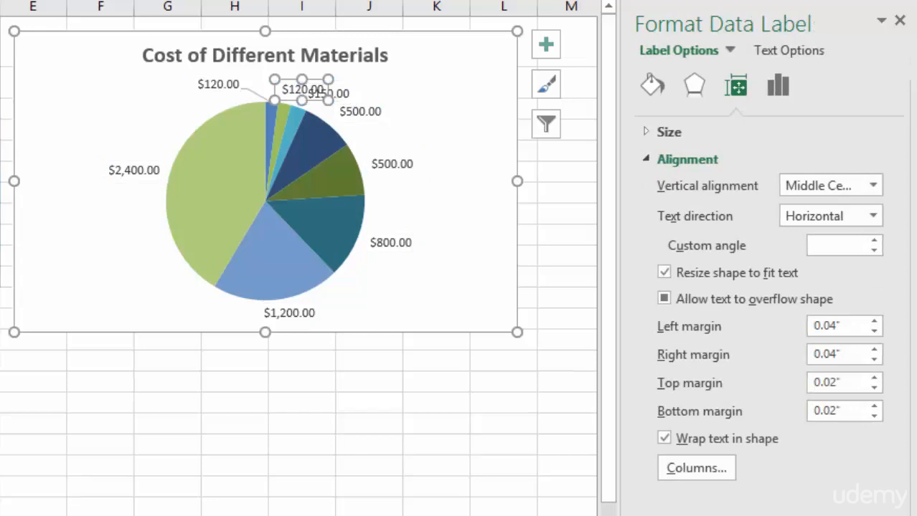
drag(300, 90, 371, 113)
click(317, 94)
click(359, 111)
key(Escape)
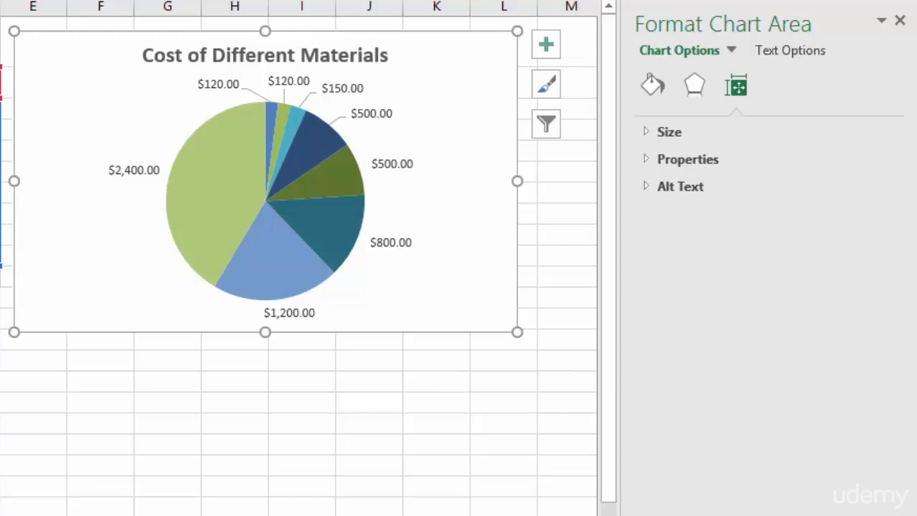
Step: Move the lower $500.00, $800.00, $1,200.00 and $2,400.00 data labels slightly away from the pie so they have leader lines
click(391, 164)
click(392, 164)
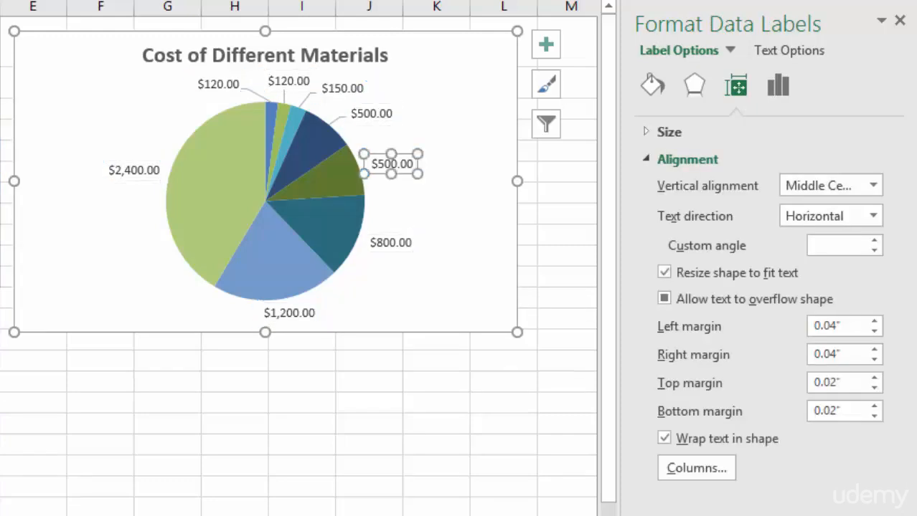
drag(392, 164, 405, 163)
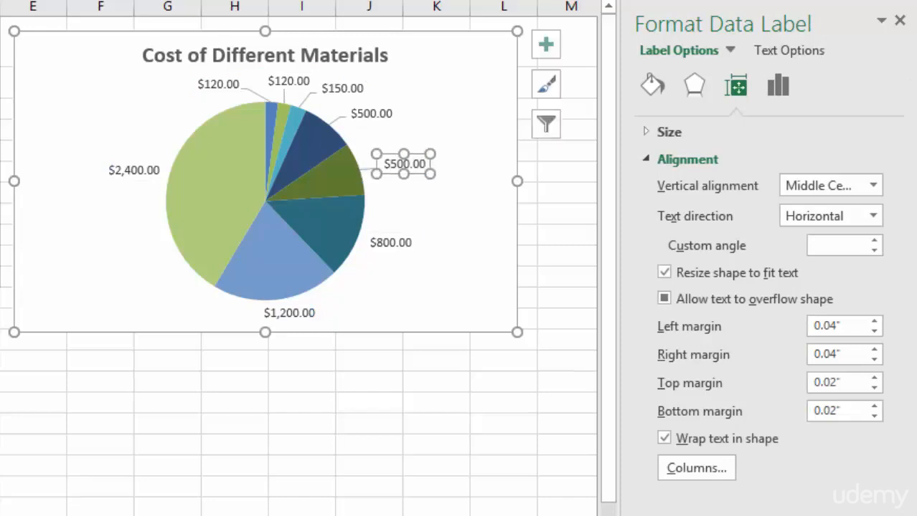
click(387, 244)
drag(388, 244, 395, 249)
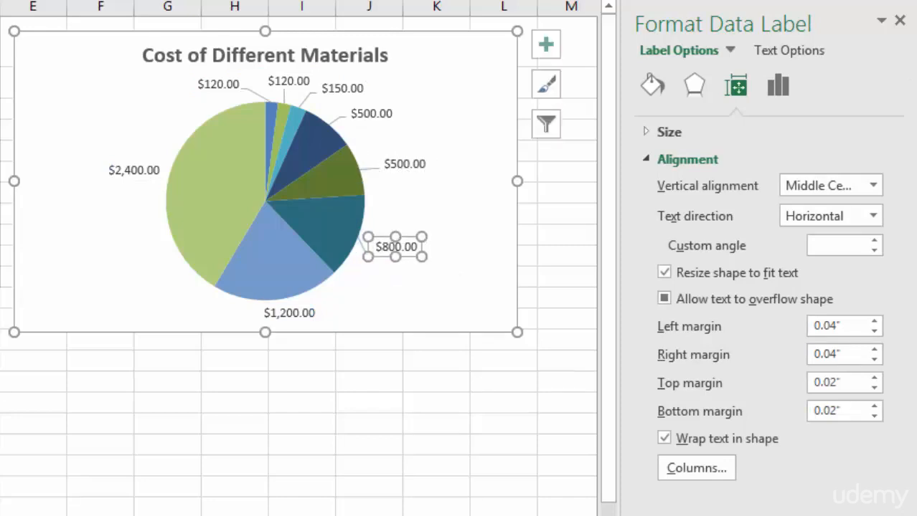
drag(289, 314, 324, 315)
drag(134, 171, 120, 165)
click(464, 309)
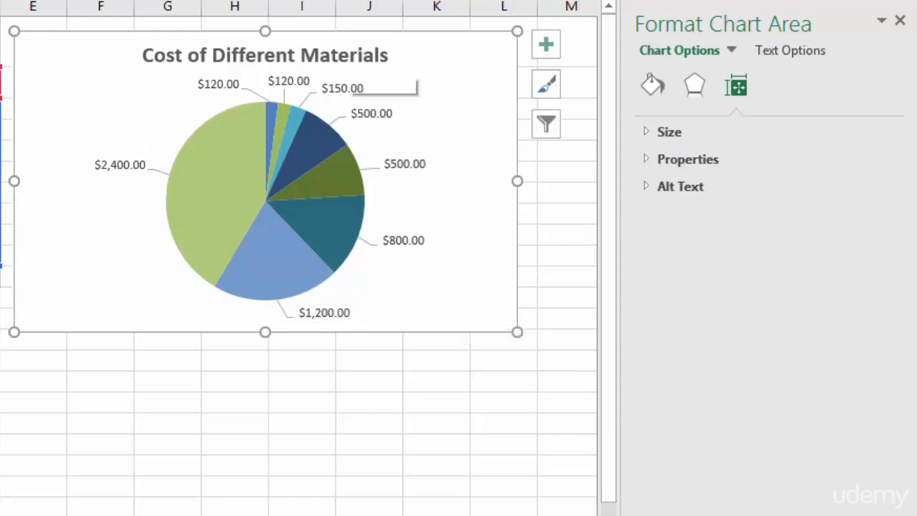
Step: Move the chart title to the lower-left corner of the chart area
click(355, 64)
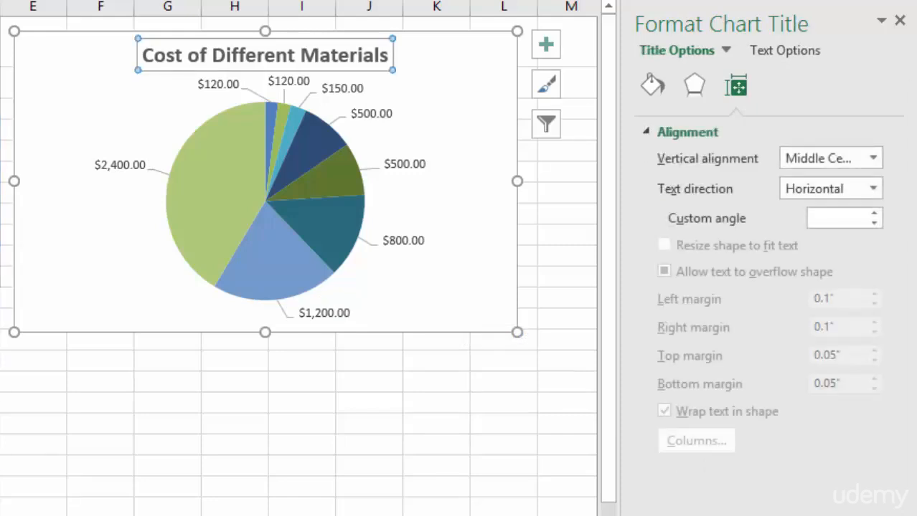
drag(355, 70, 326, 110)
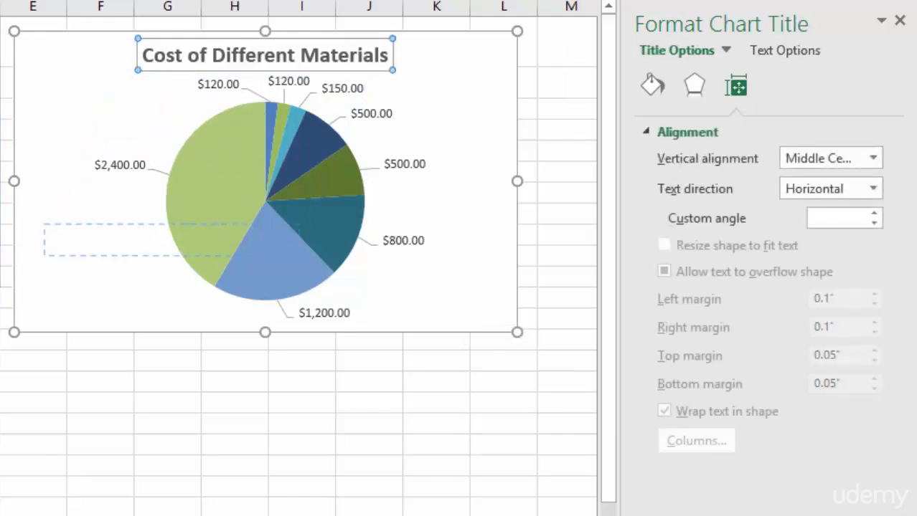
drag(261, 256, 232, 323)
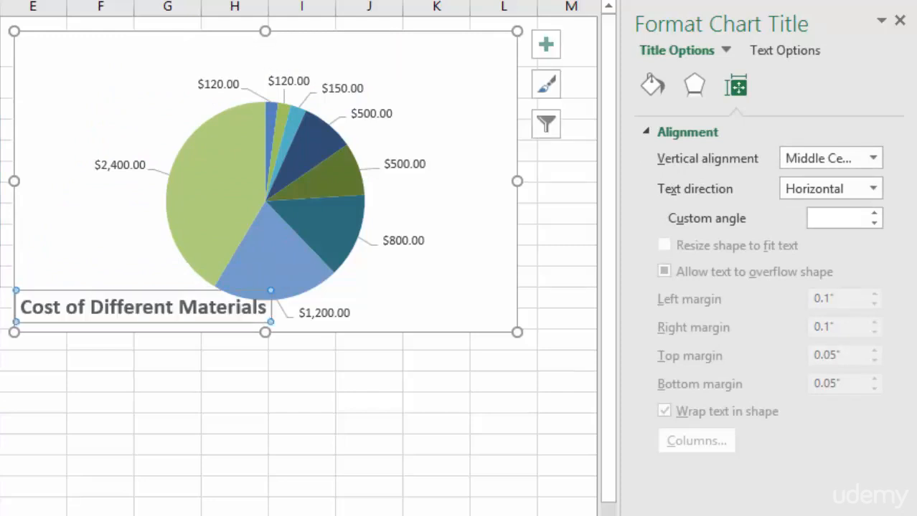
Step: Break the chart title into two lines after "Cost of" and left-align its text
double_click(95, 307)
click(93, 308)
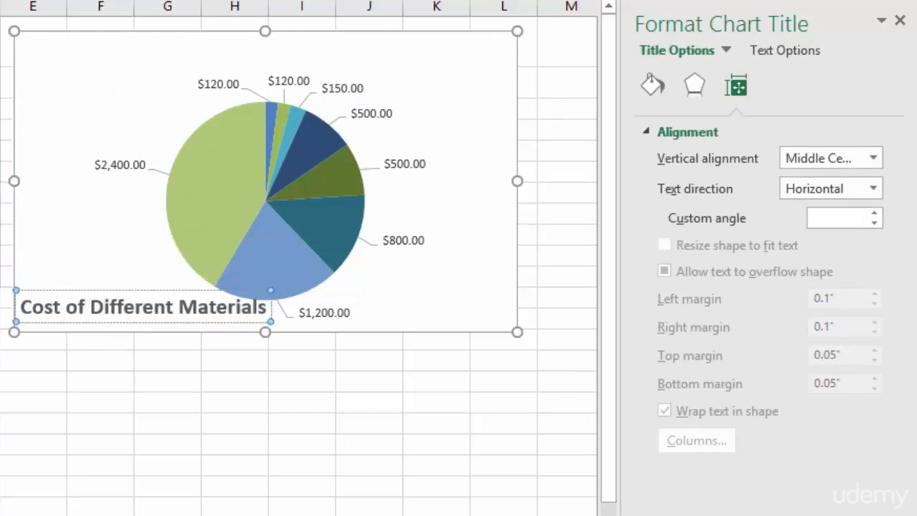
key(Return)
key(Up)
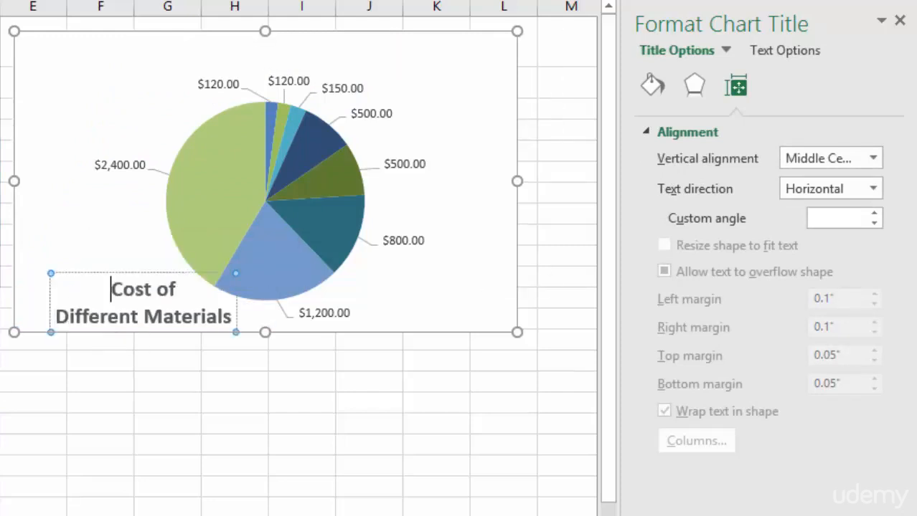
drag(112, 290, 226, 317)
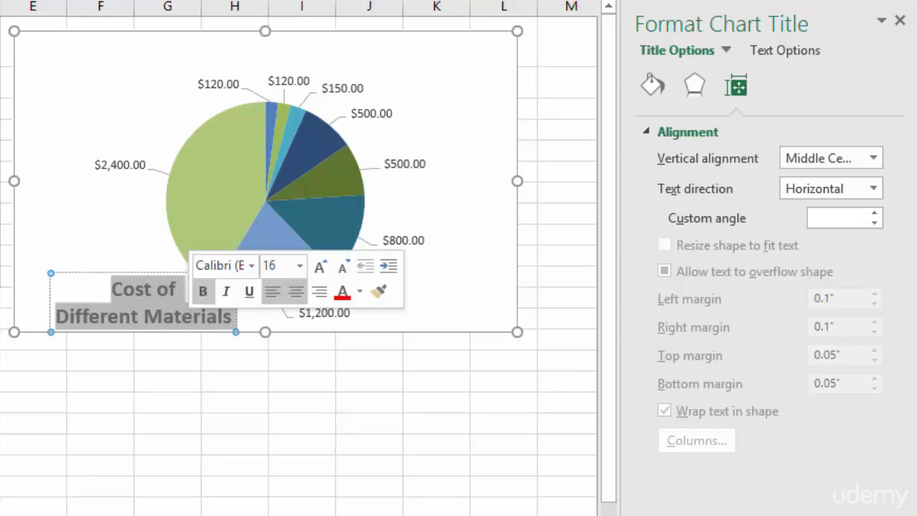
click(273, 291)
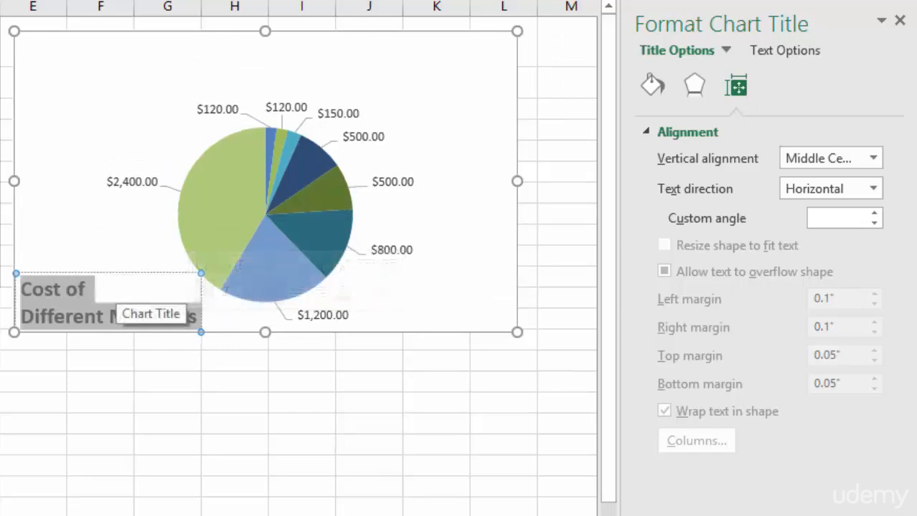
click(93, 242)
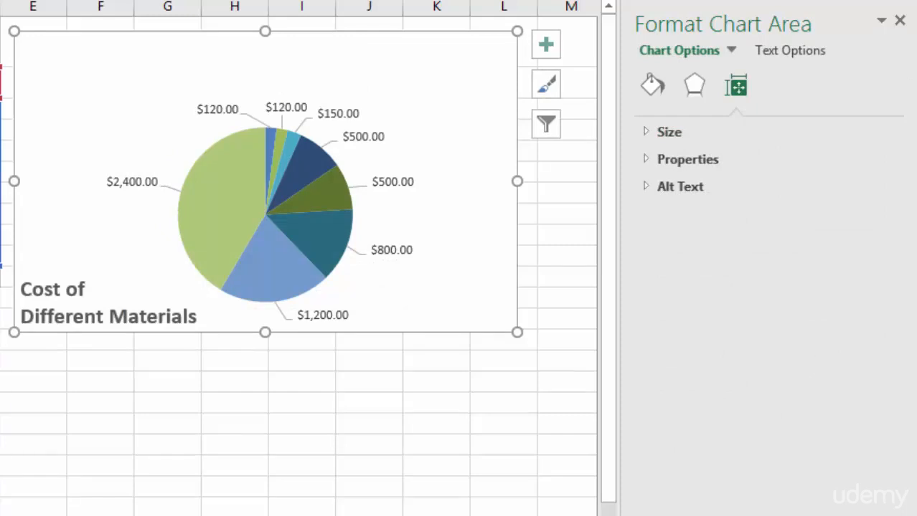
Step: Enlarge the pie's plot area toward the upper left and shift it upward in the chart
click(222, 183)
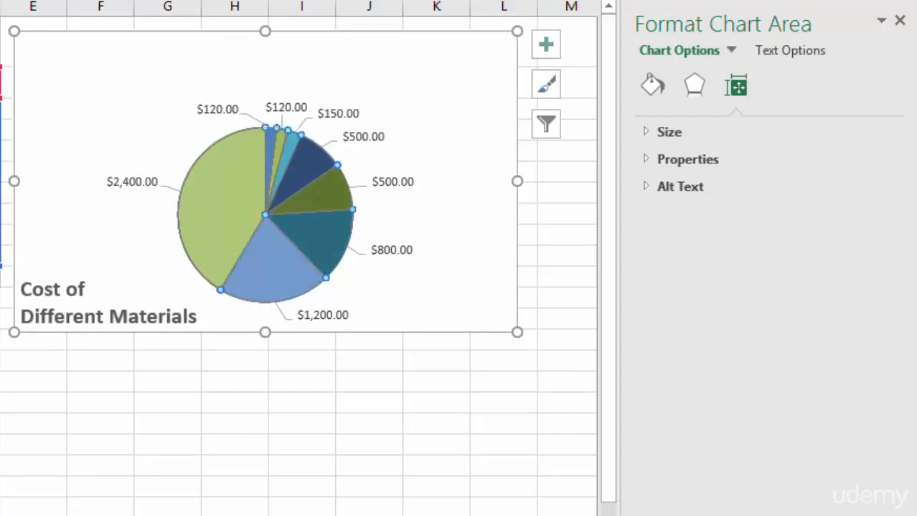
click(191, 141)
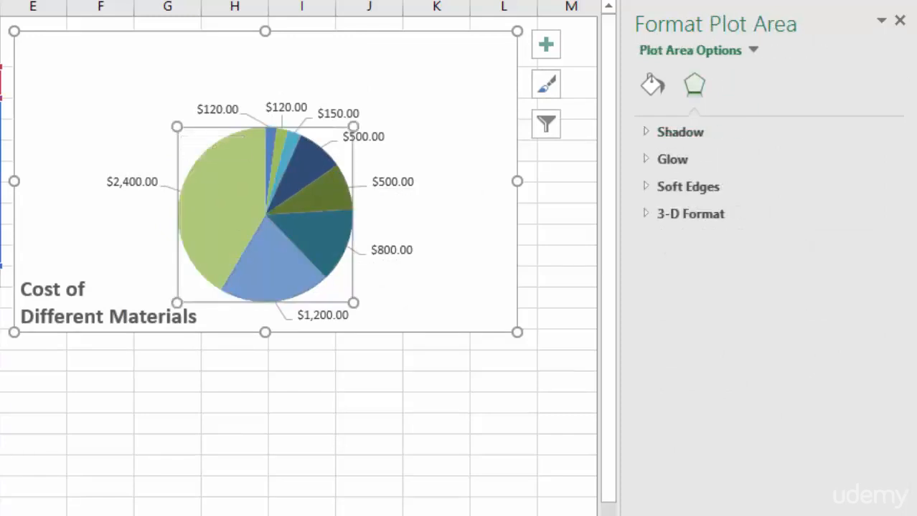
drag(177, 127, 147, 97)
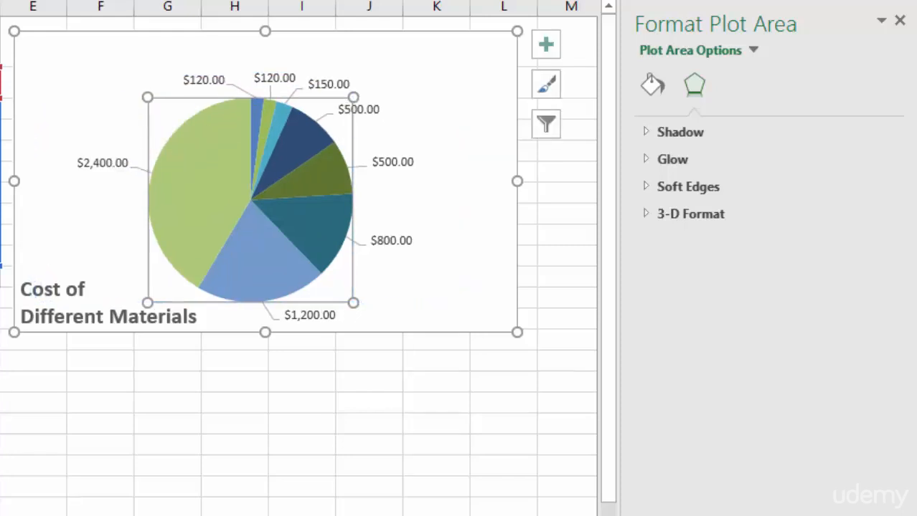
mouse_move(164, 115)
mouse_down()
mouse_move(163, 83)
mouse_move(164, 96)
mouse_up()
click(445, 187)
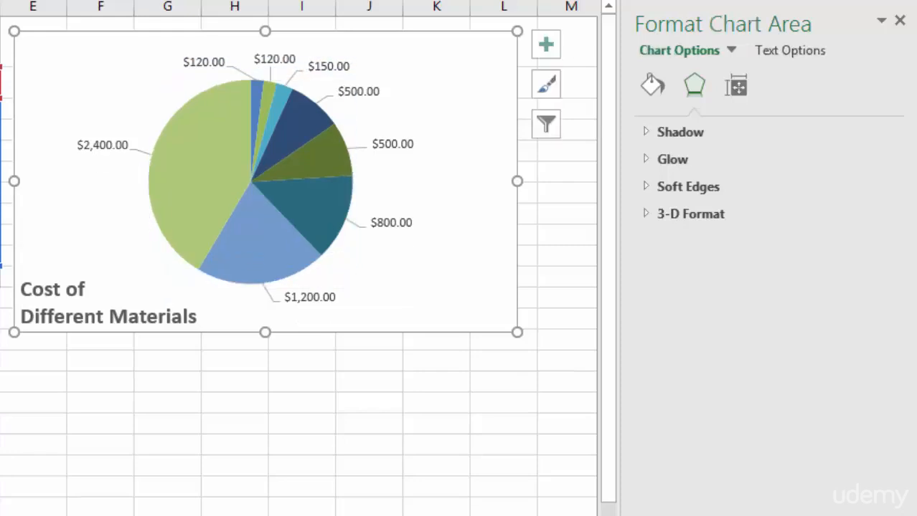
Step: Nudge the chart title slightly up and to the right, away from the chart's lower-left corner
click(72, 315)
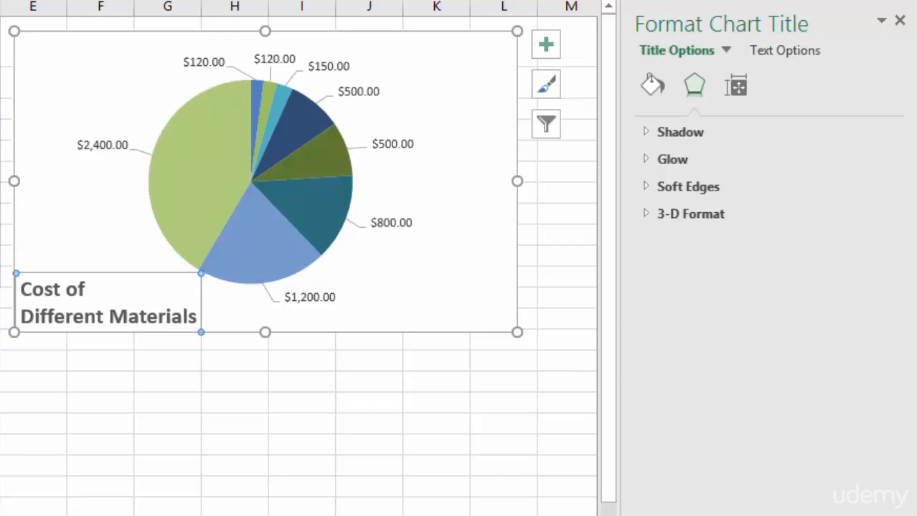
drag(107, 273, 121, 263)
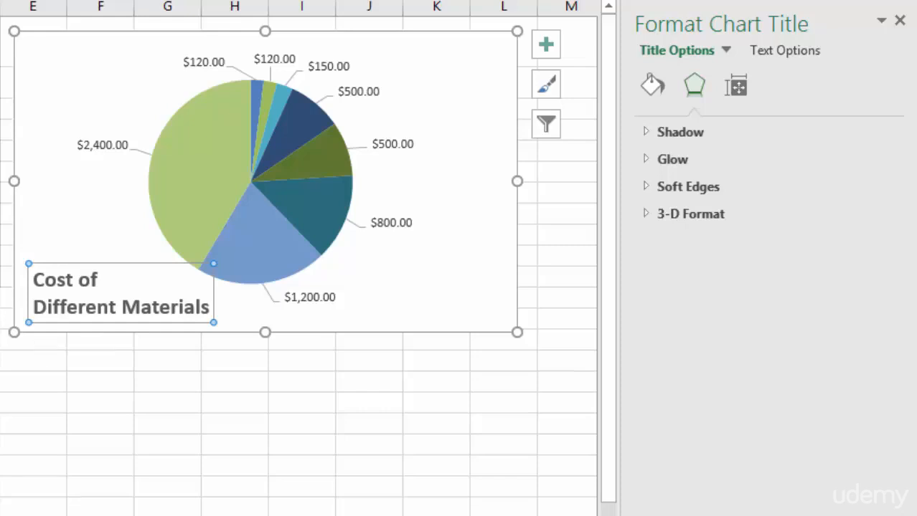
click(436, 361)
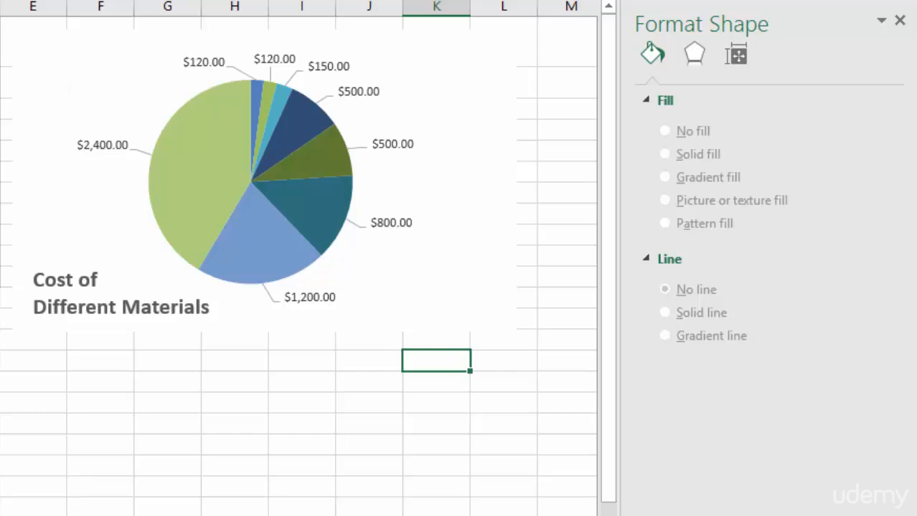
Step: Set the pie chart's data labels to show the category name and percentage instead of the value
click(392, 144)
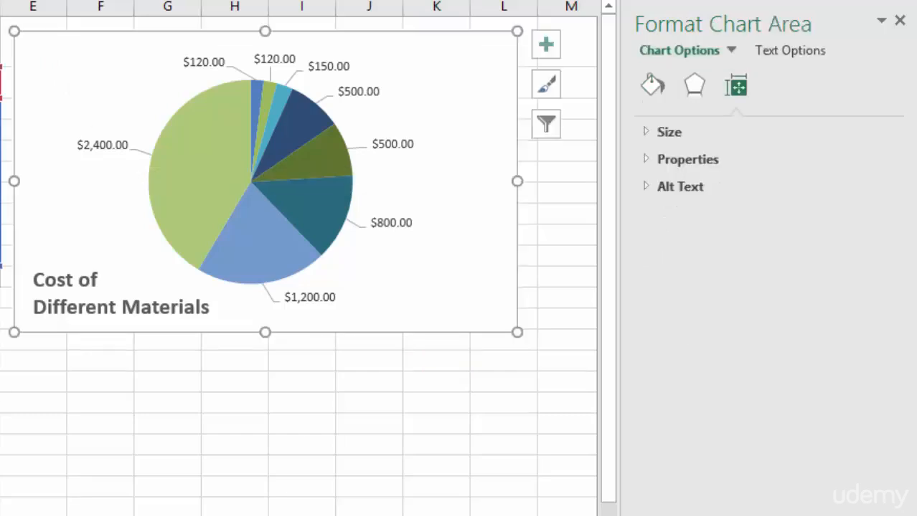
click(392, 145)
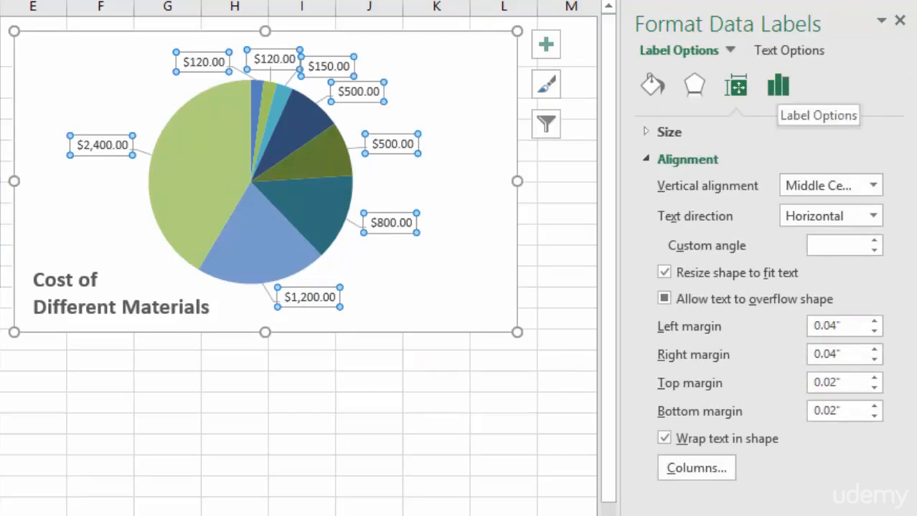
click(777, 86)
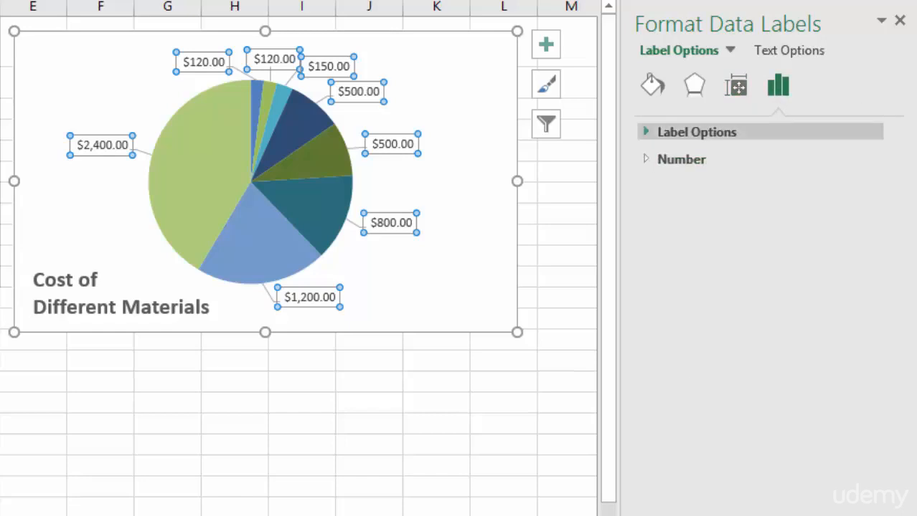
click(697, 132)
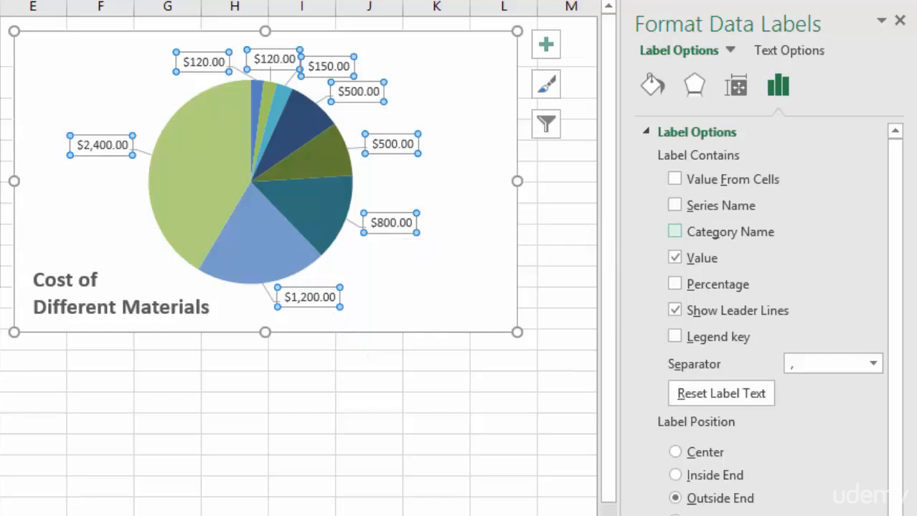
click(674, 231)
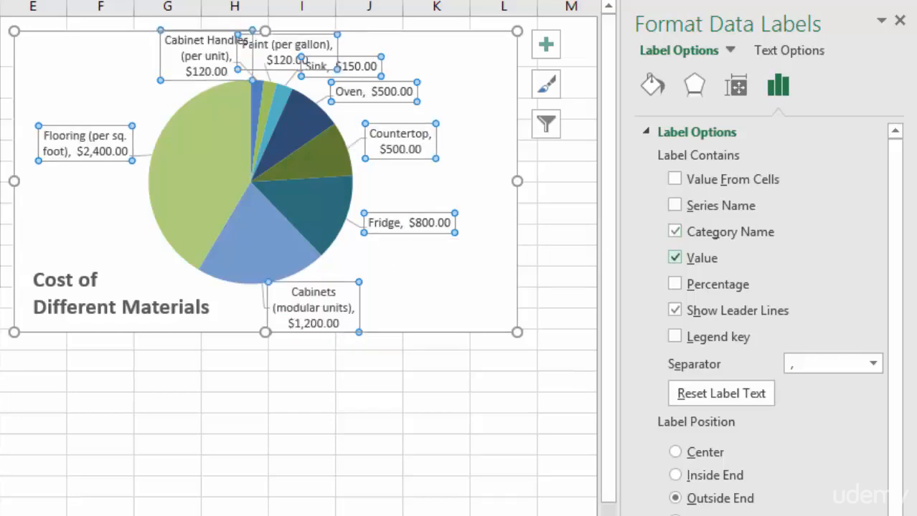
click(674, 258)
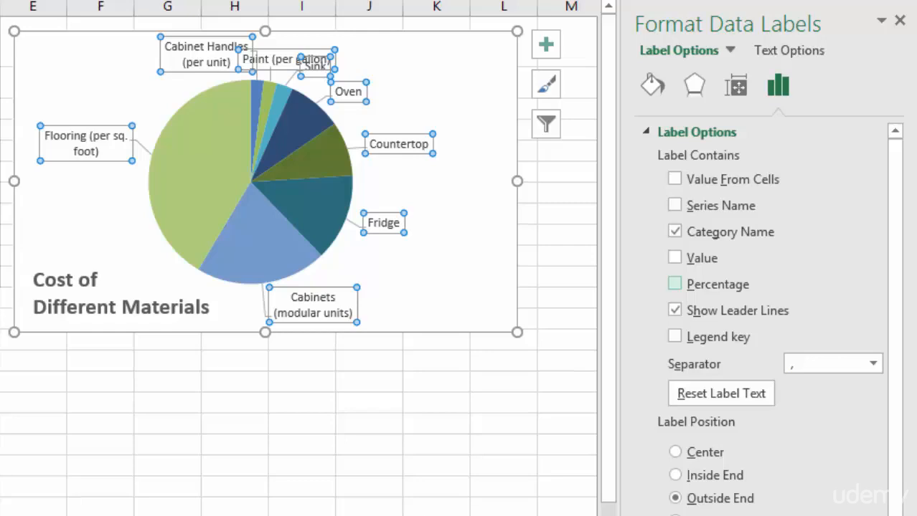
click(674, 284)
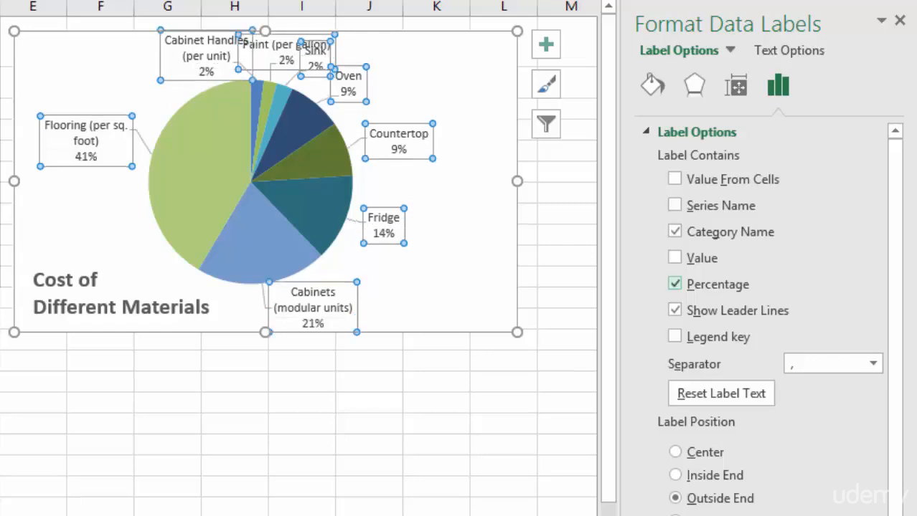
click(452, 255)
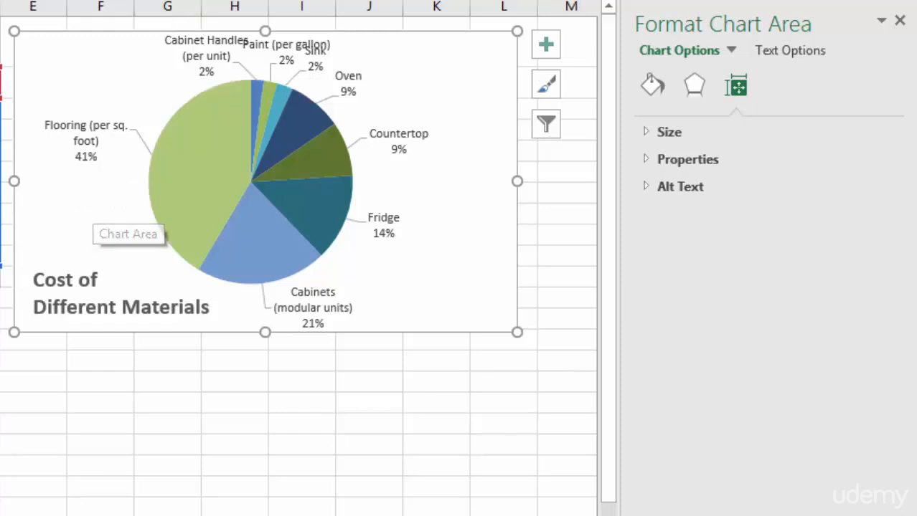
Step: Move the Cabinet Handles and Paint data labels to the left so they stop overlapping their neighbours
click(205, 66)
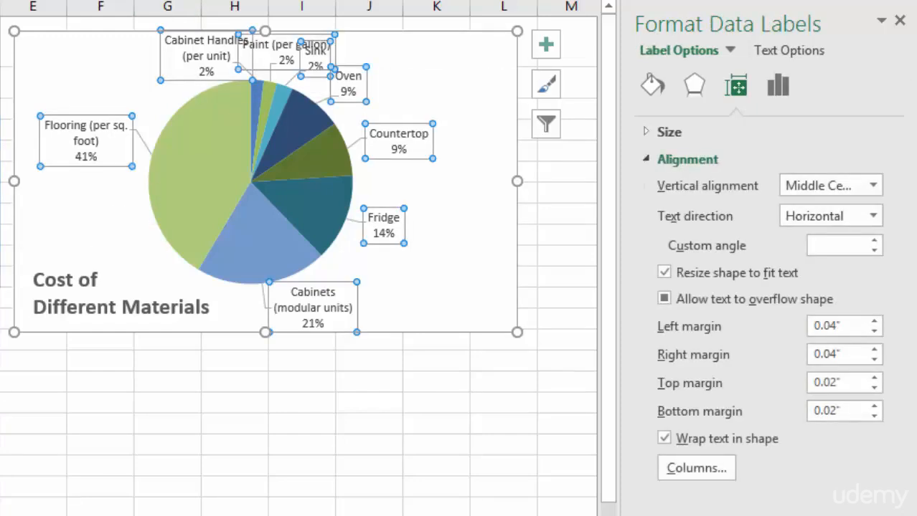
click(204, 66)
drag(205, 66, 164, 66)
click(267, 49)
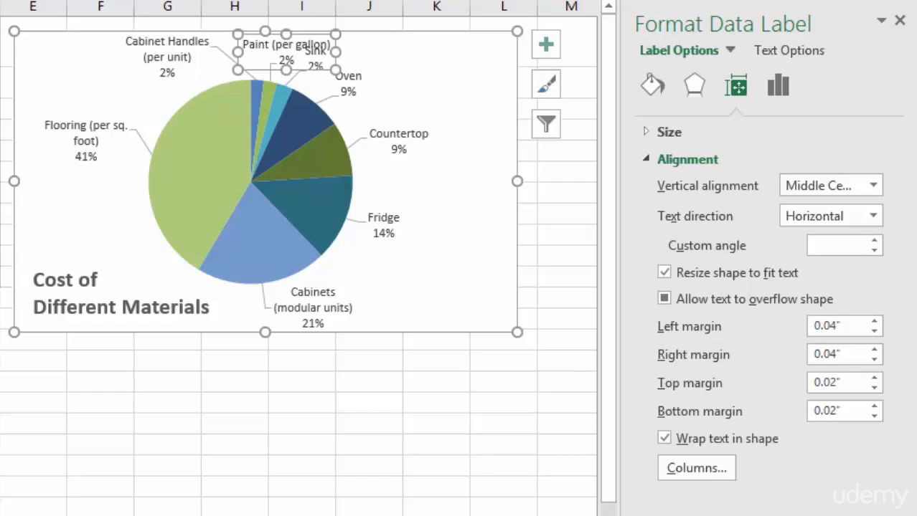
drag(267, 49, 247, 49)
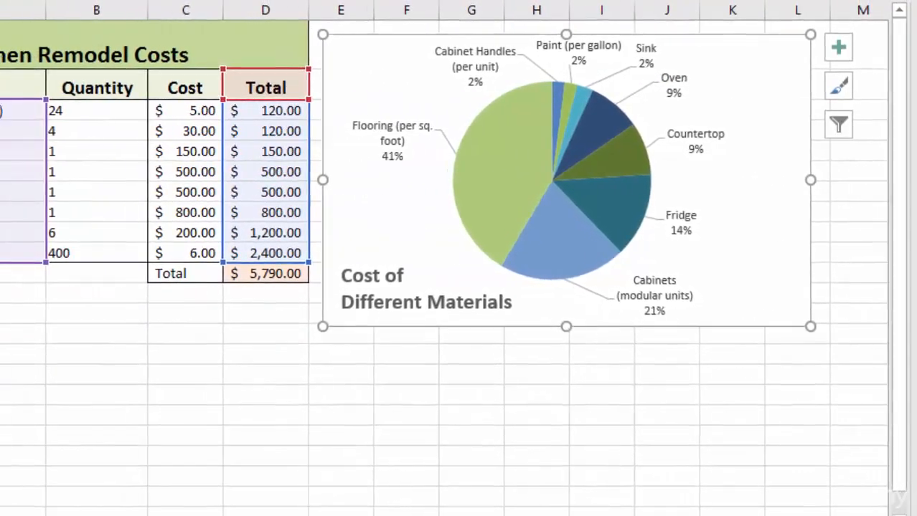
Step: Remove "(per unit)" from the Cabinet Handles entry in cell A3
double_click(22, 112)
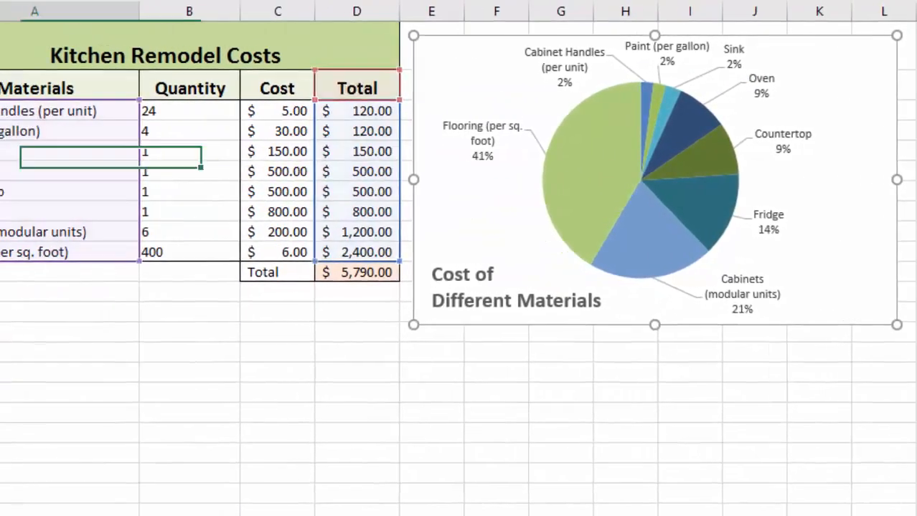
key(BackSpace)
key(BackSpace)
key(BackSpace)
key(BackSpace)
key(BackSpace)
key(BackSpace)
key(BackSpace)
key(BackSpace)
key(BackSpace)
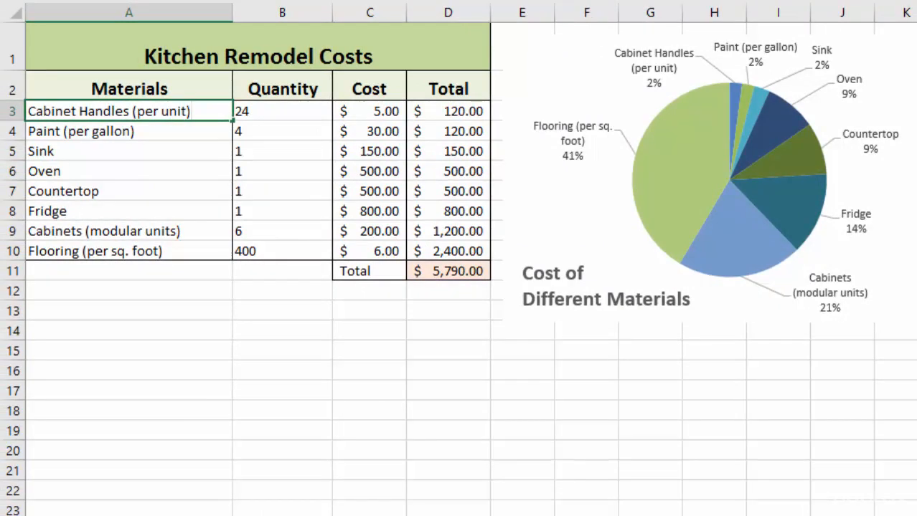
key(BackSpace)
key(BackSpace)
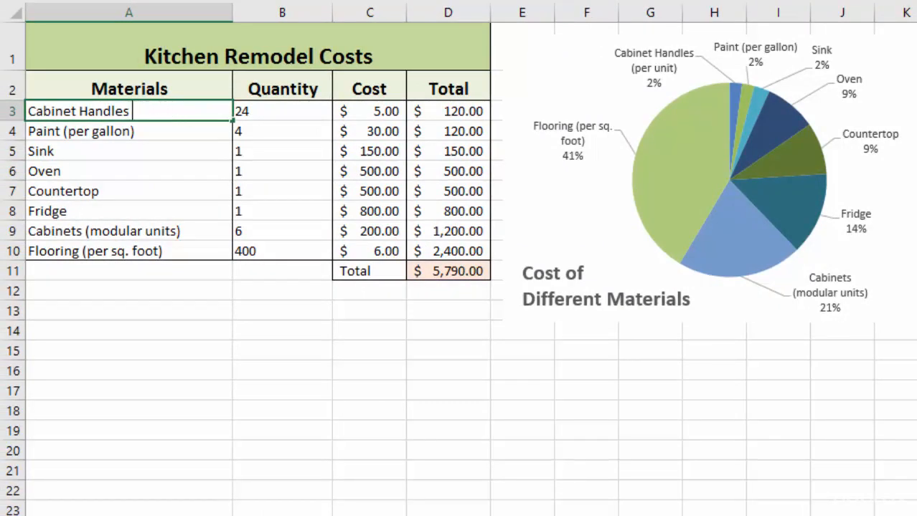
key(Return)
Step: Shorten the material name in cell A4 to "Paint"
key(F2)
key(BackSpace)
key(BackSpace)
key(BackSpace)
key(BackSpace)
key(BackSpace)
key(BackSpace)
key(BackSpace)
key(BackSpace)
key(BackSpace)
key(BackSpace)
key(BackSpace)
key(BackSpace)
key(BackSpace)
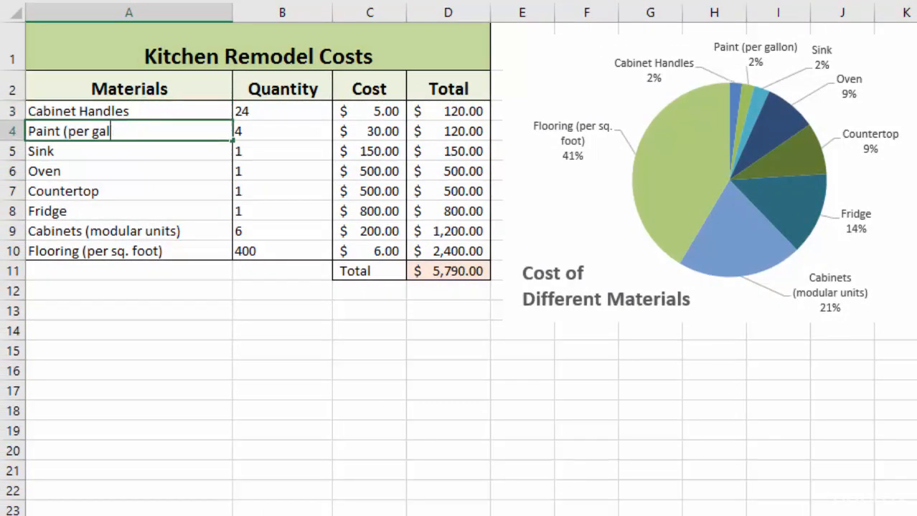
key(Return)
Step: Shorten the material name in cell A9 to "Cabinets"
key(Down)
key(Down)
key(Down)
key(Down)
key(F2)
key(BackSpace)
key(BackSpace)
key(BackSpace)
key(BackSpace)
key(BackSpace)
key(BackSpace)
key(BackSpace)
key(BackSpace)
key(BackSpace)
key(BackSpace)
key(BackSpace)
key(BackSpace)
key(BackSpace)
key(BackSpace)
key(BackSpace)
key(BackSpace)
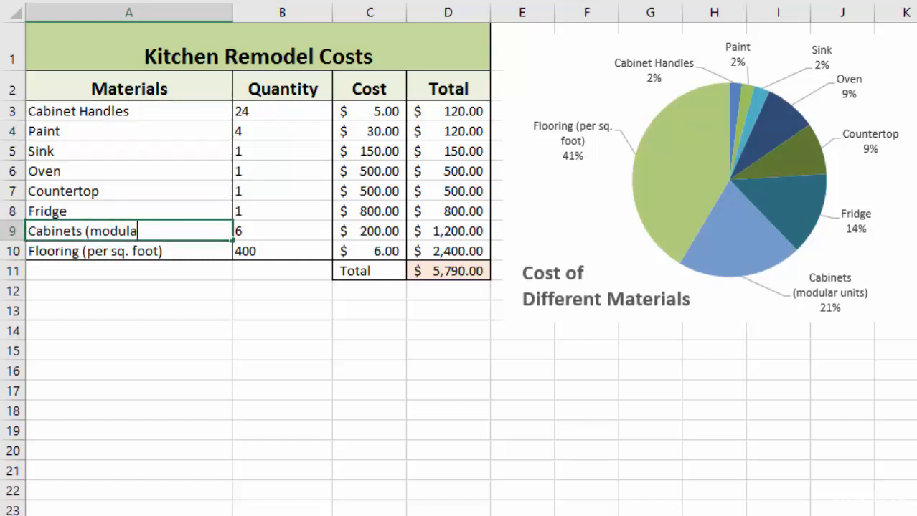
key(Return)
Step: Remove "(per sq. foot)" from the Flooring entry in cell A10
key(F2)
key(shift+Left)
key(shift+Left)
key(shift+Left)
key(shift+Left)
key(shift+Left)
key(shift+Left)
key(shift+Left)
key(shift+Left)
key(shift+Left)
key(shift+Left)
key(shift+Left)
key(shift+Left)
key(shift+Left)
key(shift+Left)
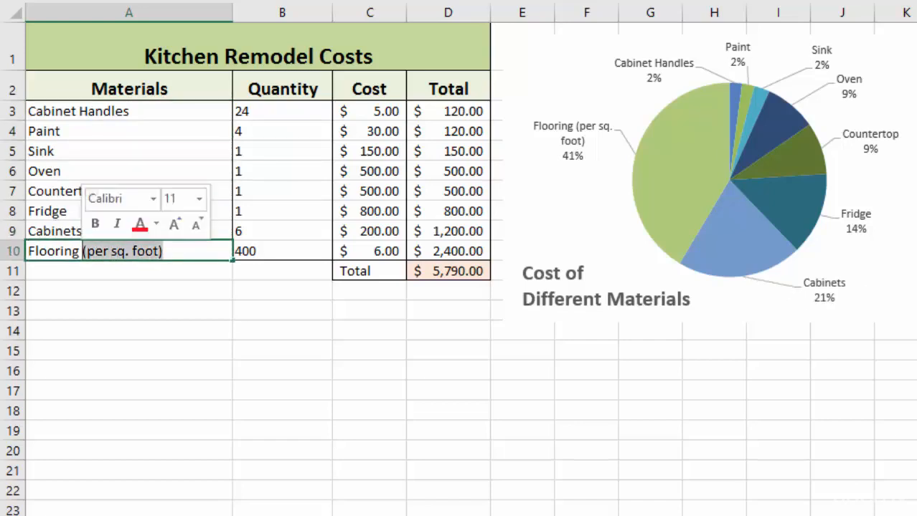
key(BackSpace)
click(449, 311)
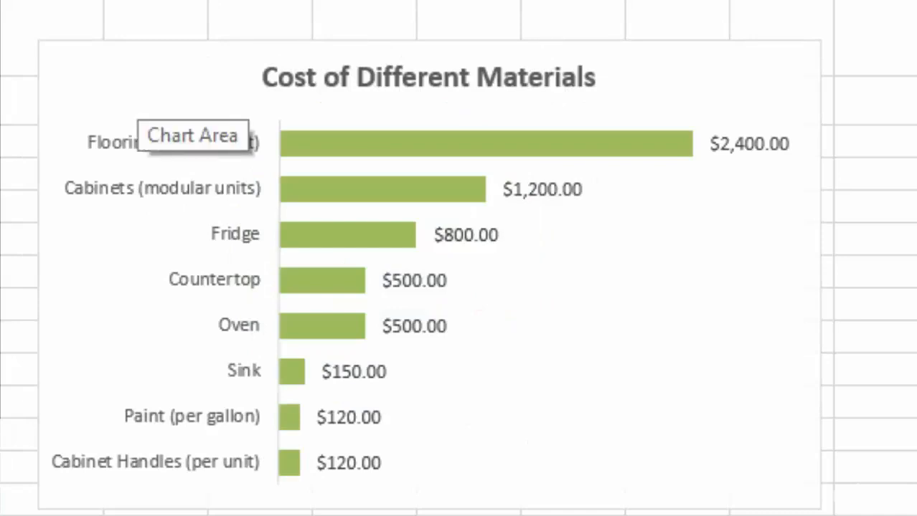
Step: Try changing the Cost of Different Materials bar chart to a pie chart, and undo the change
click(138, 124)
right_click(140, 91)
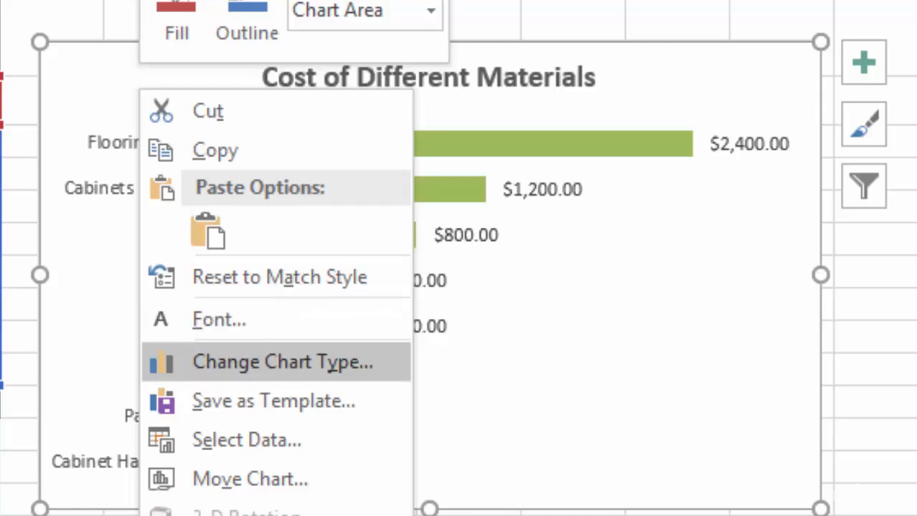
click(283, 362)
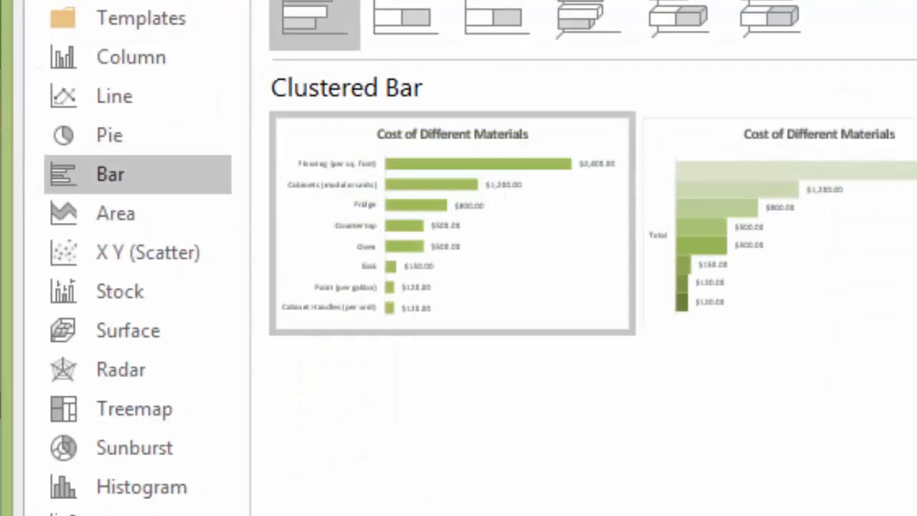
click(109, 136)
mouse_move(430, 223)
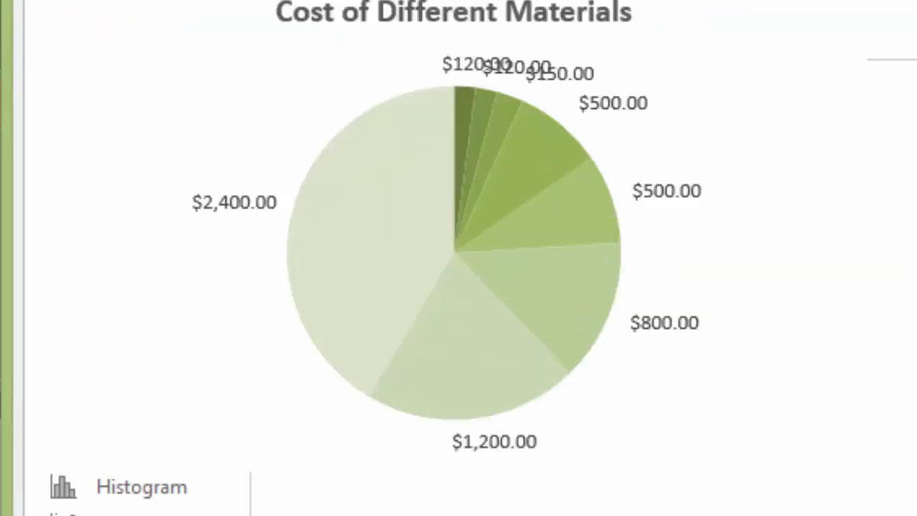
key(Return)
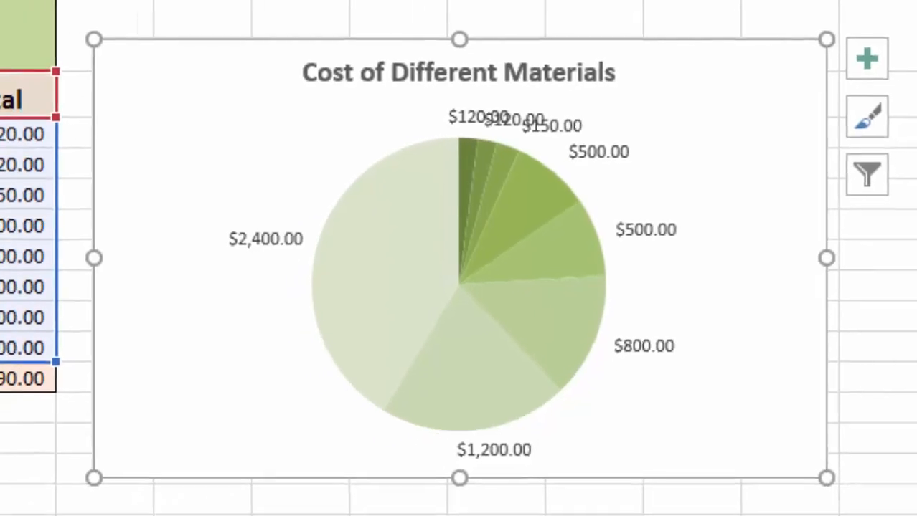
key(ctrl+z)
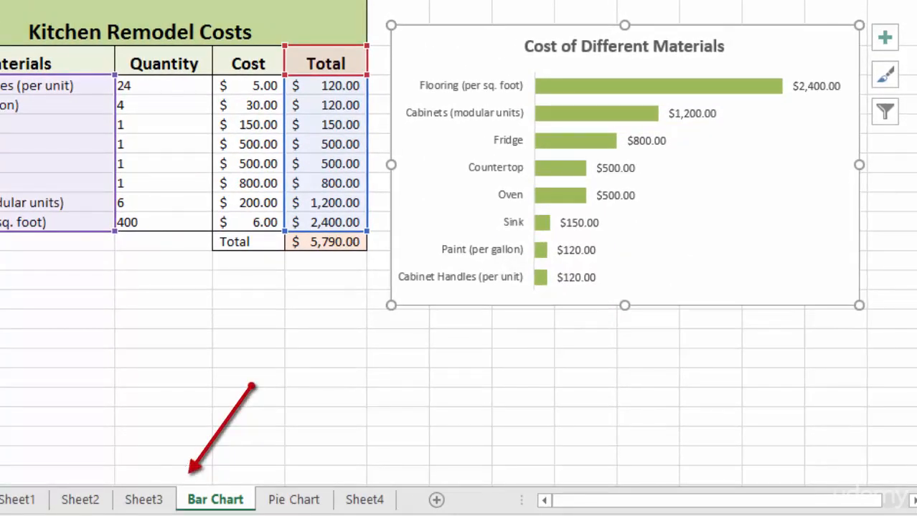
Step: Duplicate the Bar Chart worksheet beside the original, change the copy's chart to a pie chart, and return to the original sheet
drag(215, 499, 269, 500)
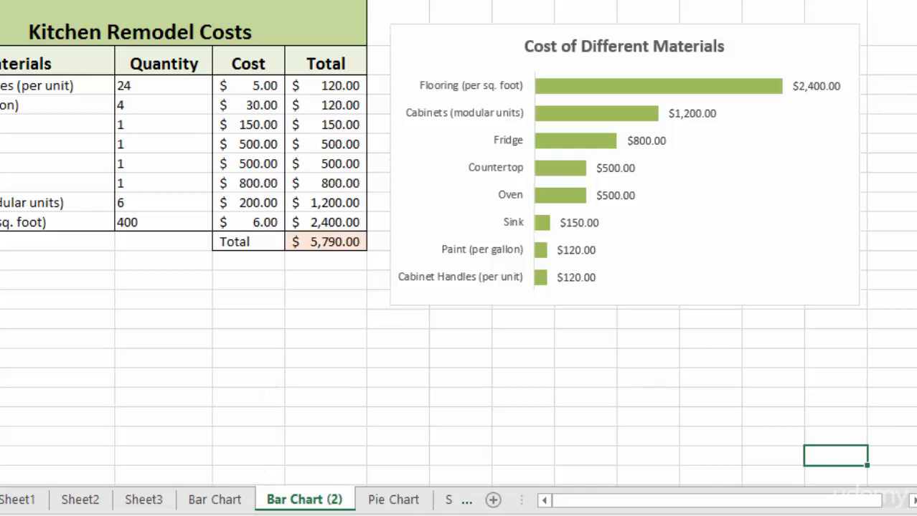
click(778, 52)
right_click(430, 215)
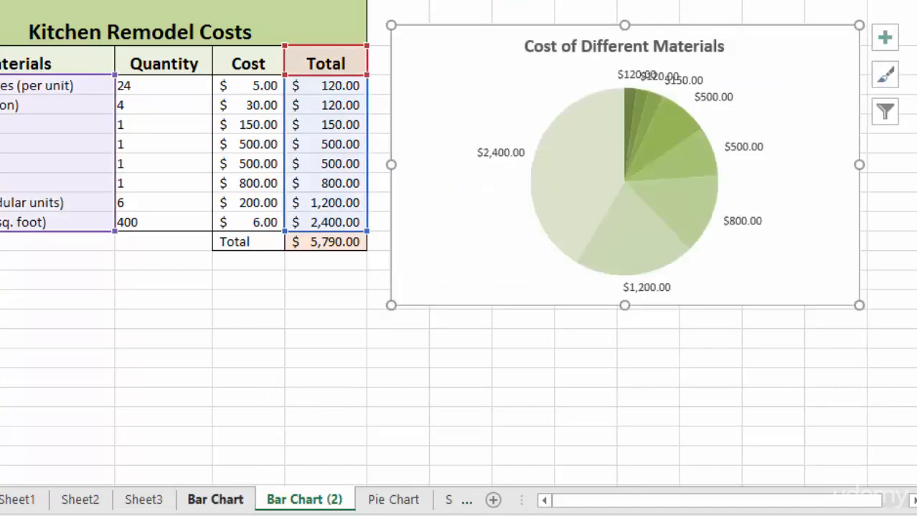
click(215, 500)
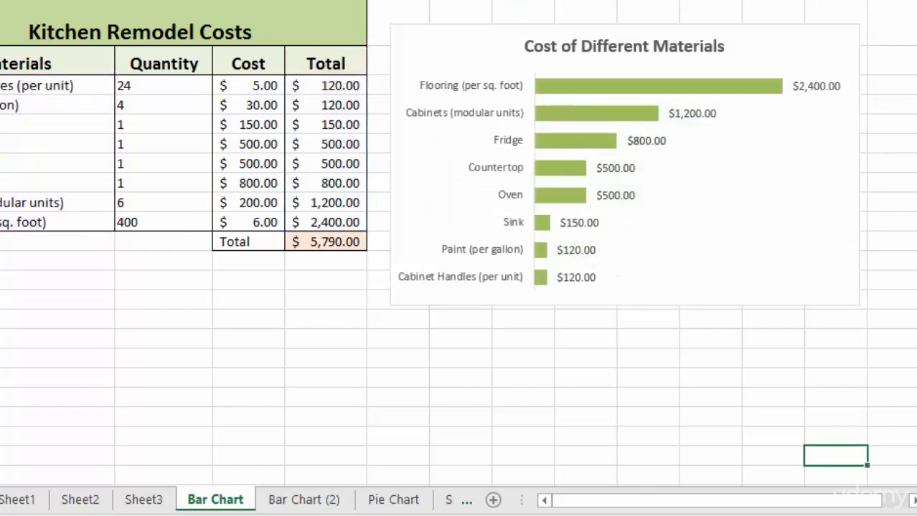